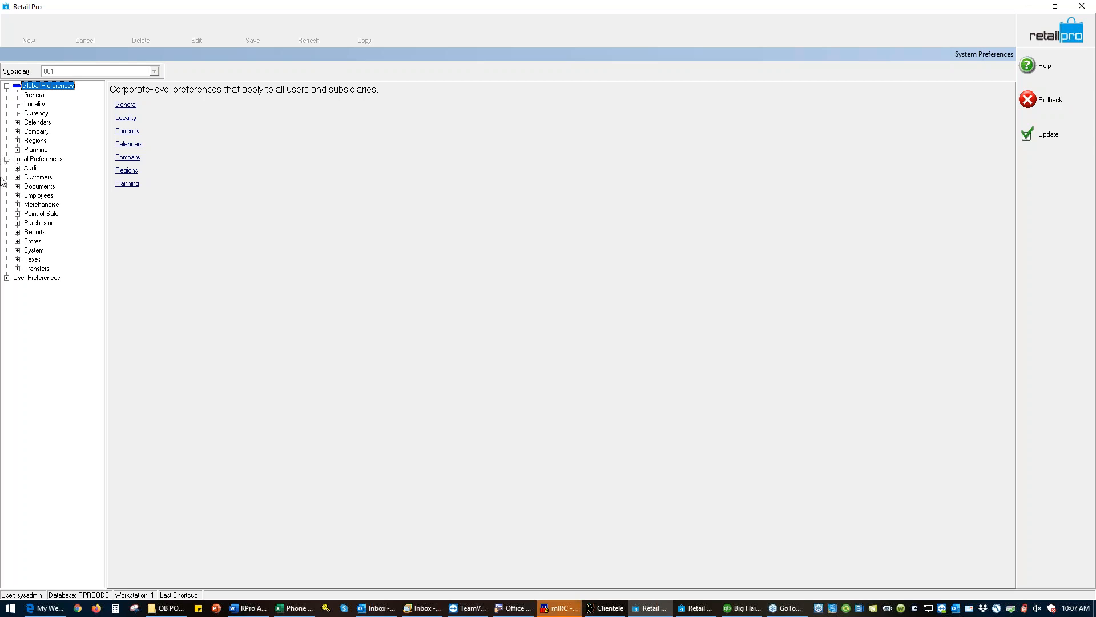
- Open the Point of Sale Fees/Shipment preferences under Local Preferences to examine the POS fee types
{"action": "left_click", "coordinate": [17, 214]}
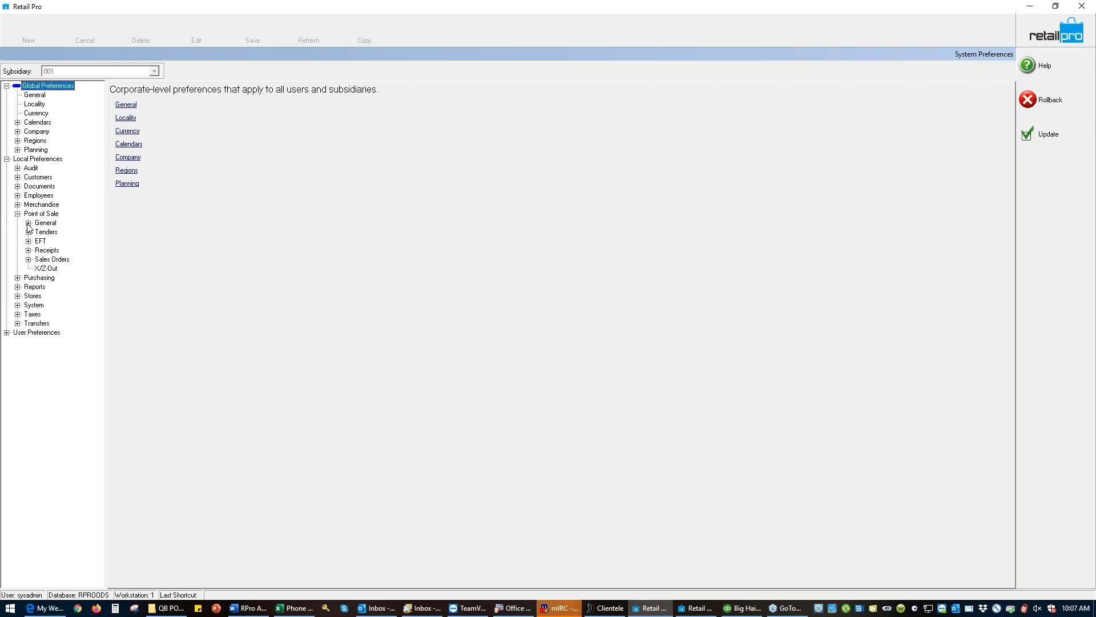
{"action": "left_click", "coordinate": [28, 223]}
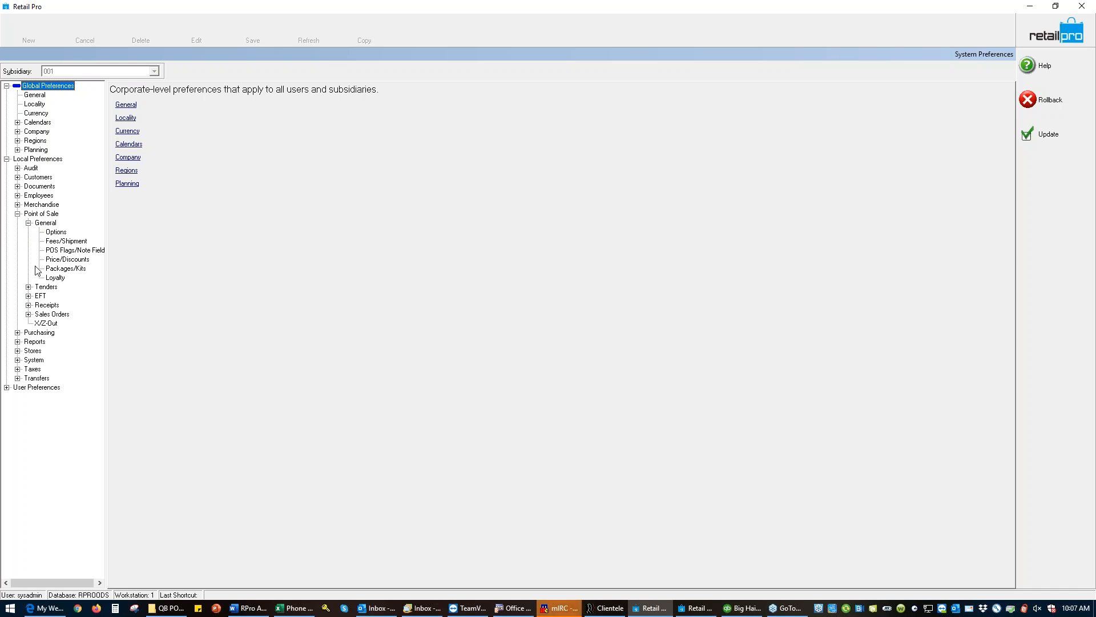
{"action": "left_click", "coordinate": [57, 242]}
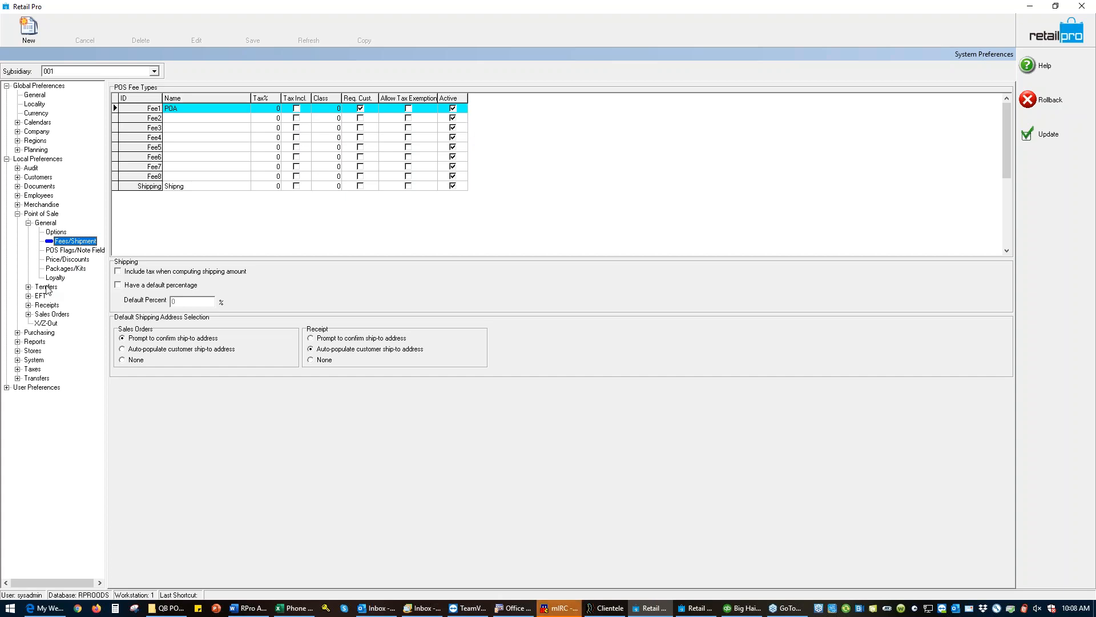
- Review the Point of Sale tender requirements and the customer fields required for the Charge tender
{"action": "left_click", "coordinate": [28, 288]}
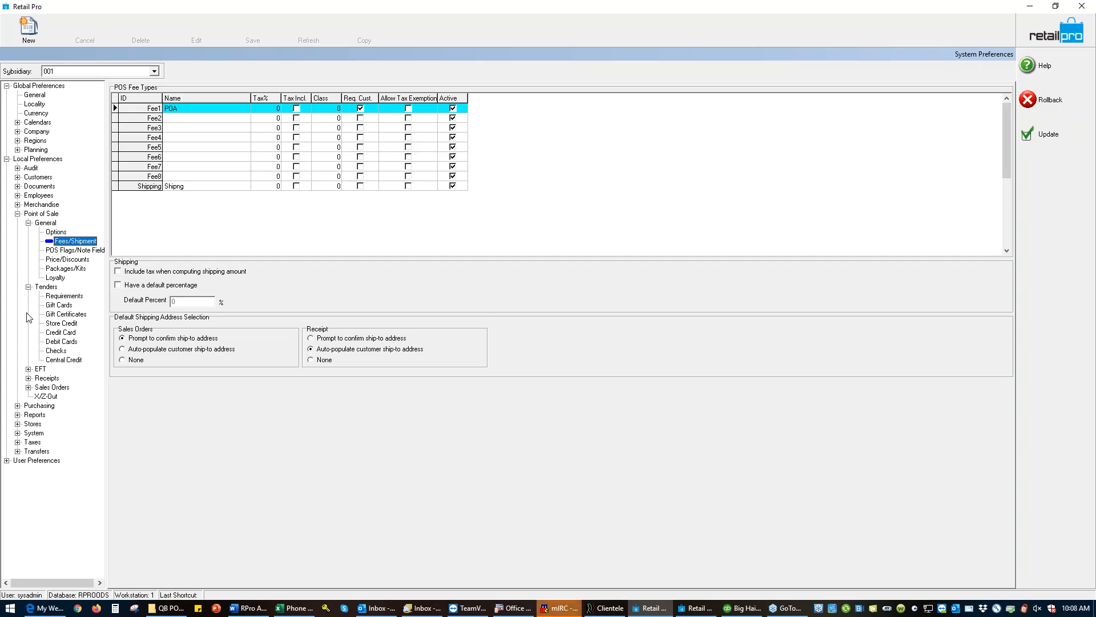
{"action": "left_click", "coordinate": [57, 296]}
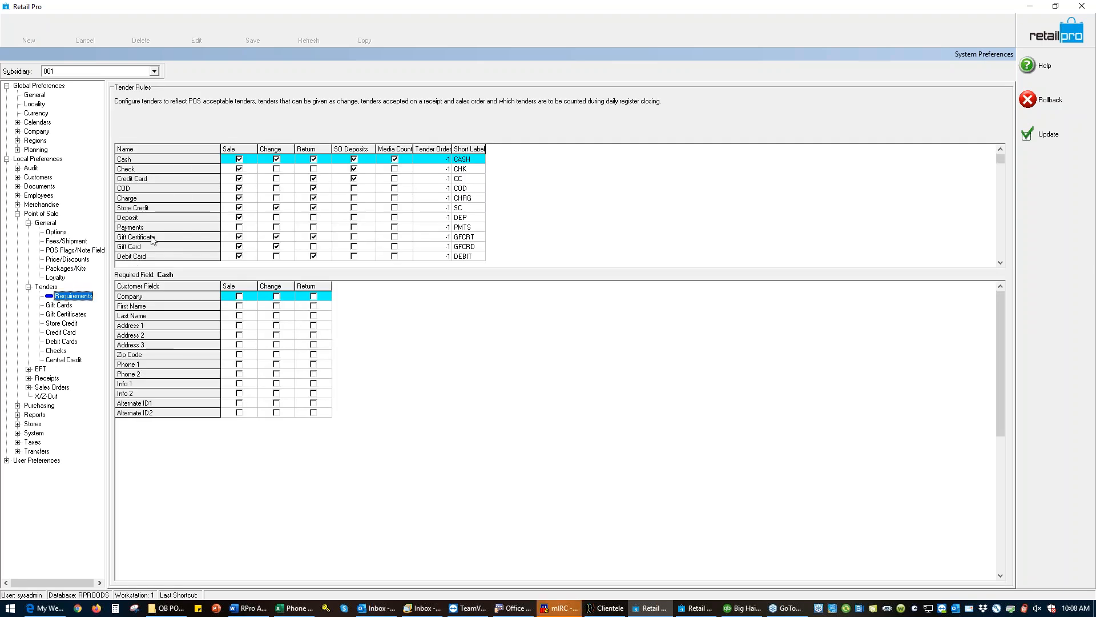
{"action": "left_click", "coordinate": [163, 200]}
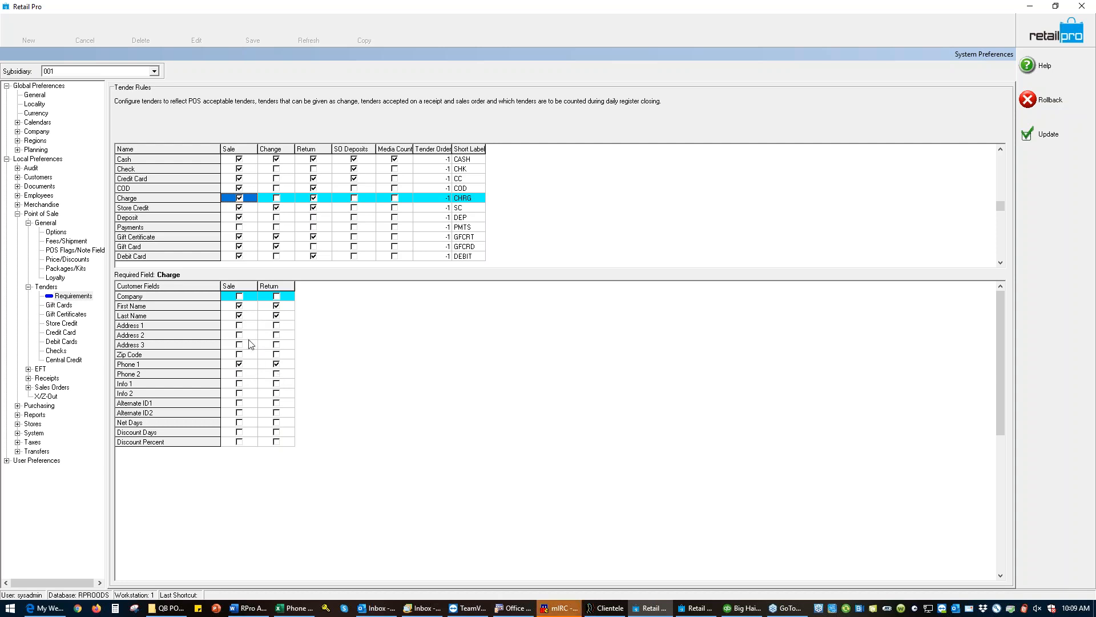
- Check the general Point of Sale options for limiting charges to AR customers, and update the system preferences
{"action": "left_click", "coordinate": [49, 224]}
{"action": "left_click", "coordinate": [55, 233]}
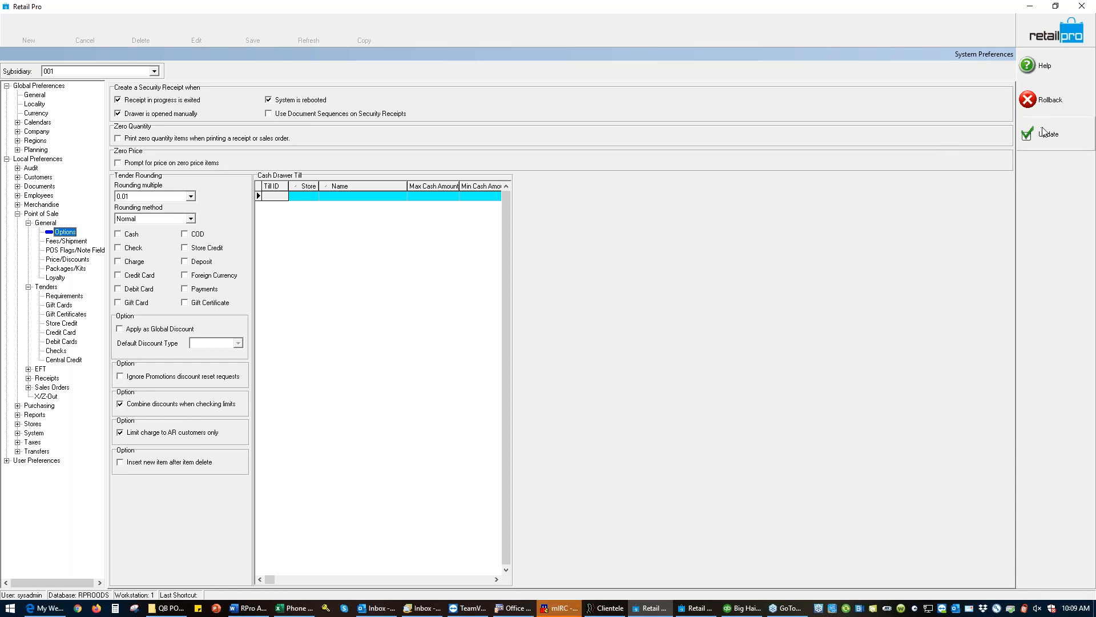
{"action": "left_click", "coordinate": [1040, 134]}
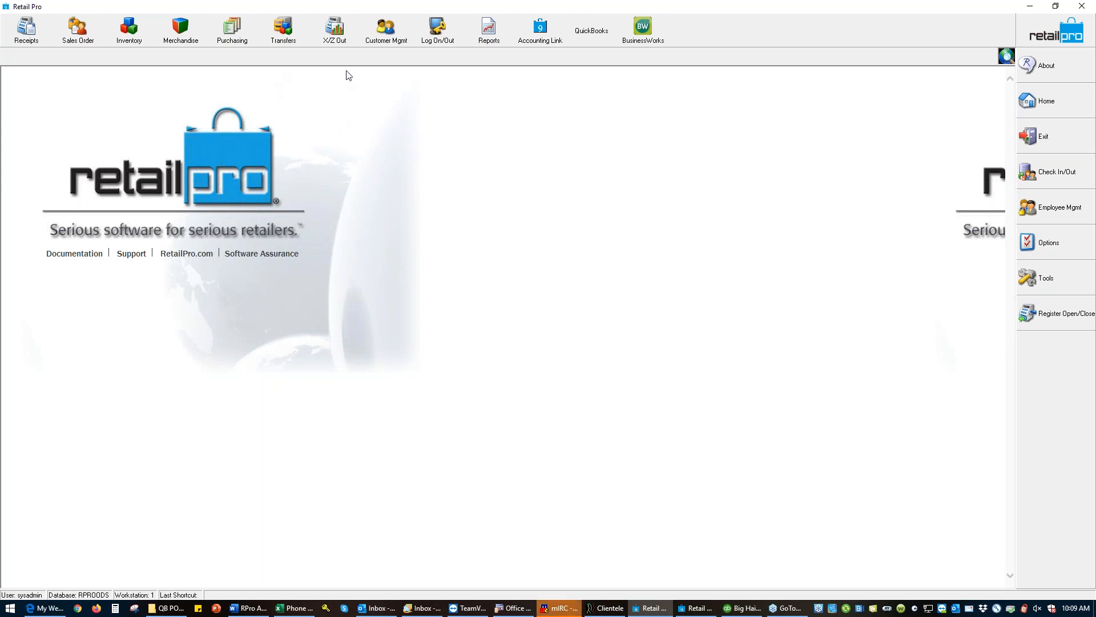
- Review the customer list, examine the first two customers' records in form view, and return to the home screen
{"action": "left_click", "coordinate": [378, 45]}
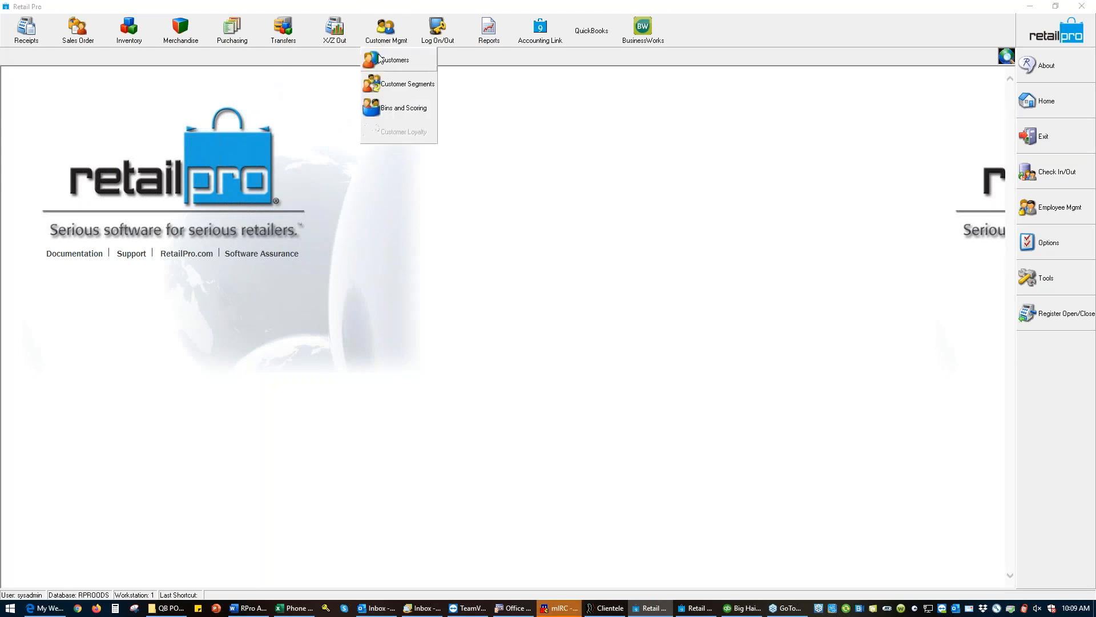
{"action": "left_click", "coordinate": [378, 60]}
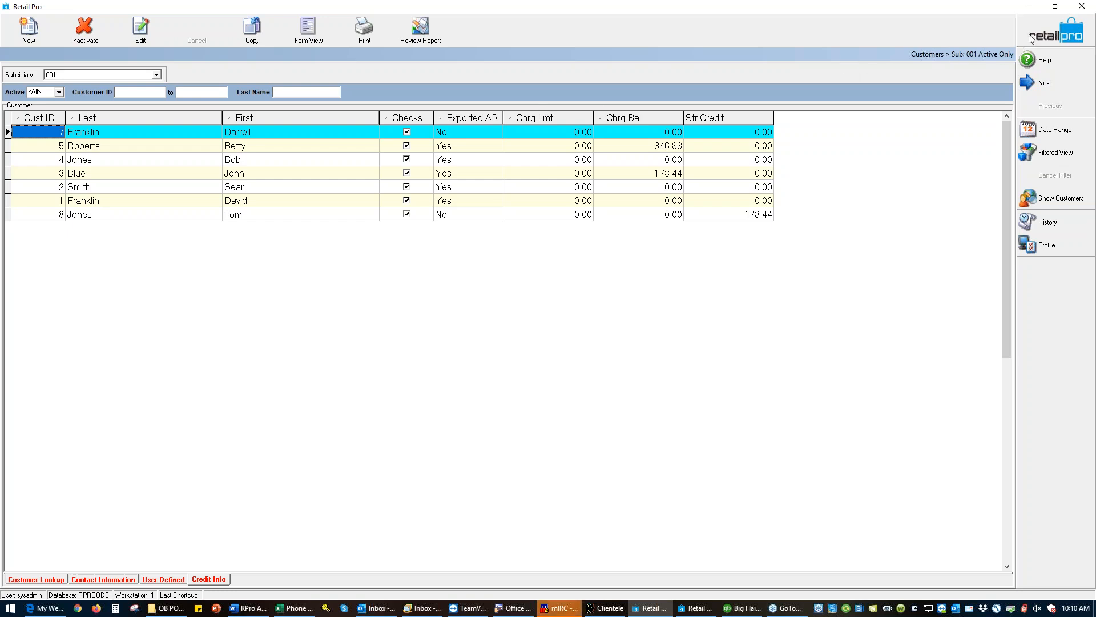
{"action": "left_click", "coordinate": [308, 28]}
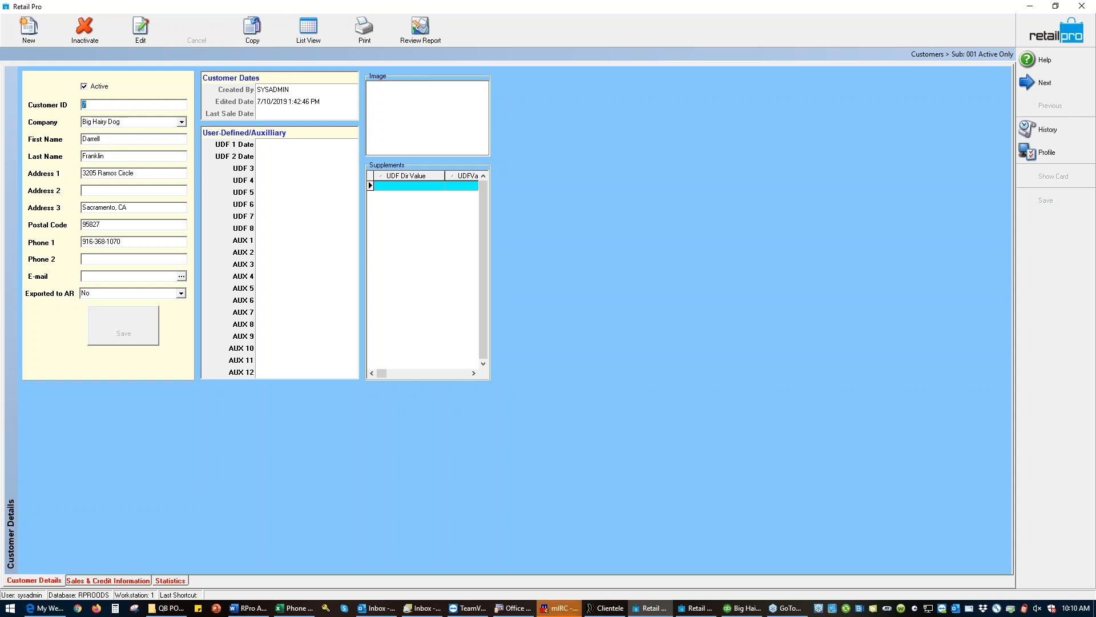
{"action": "left_click", "coordinate": [1036, 83]}
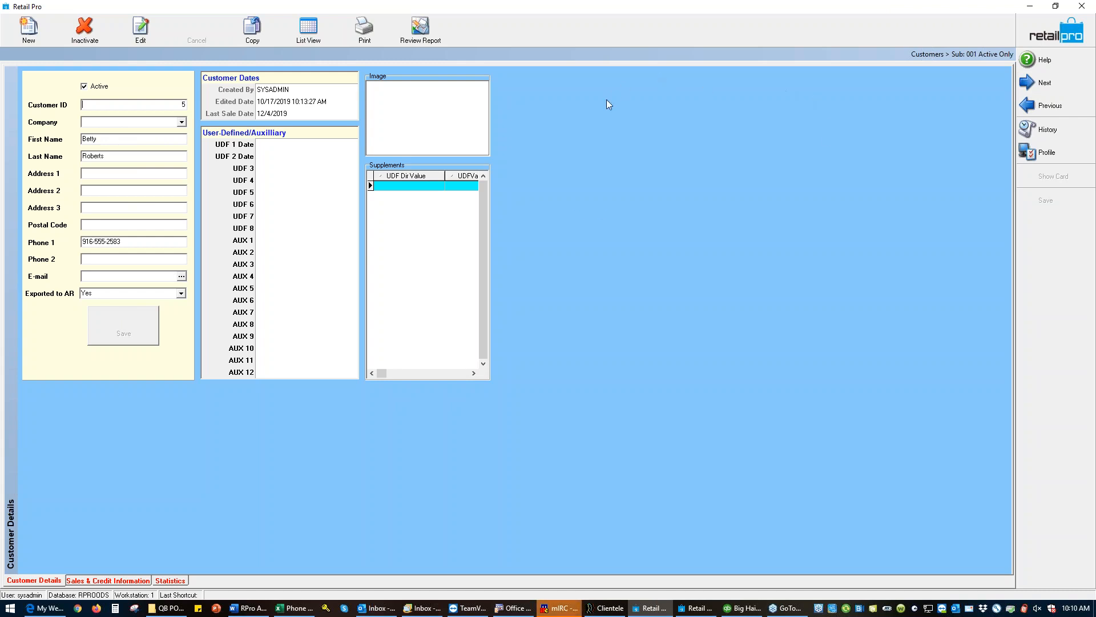
{"action": "left_click", "coordinate": [1049, 30]}
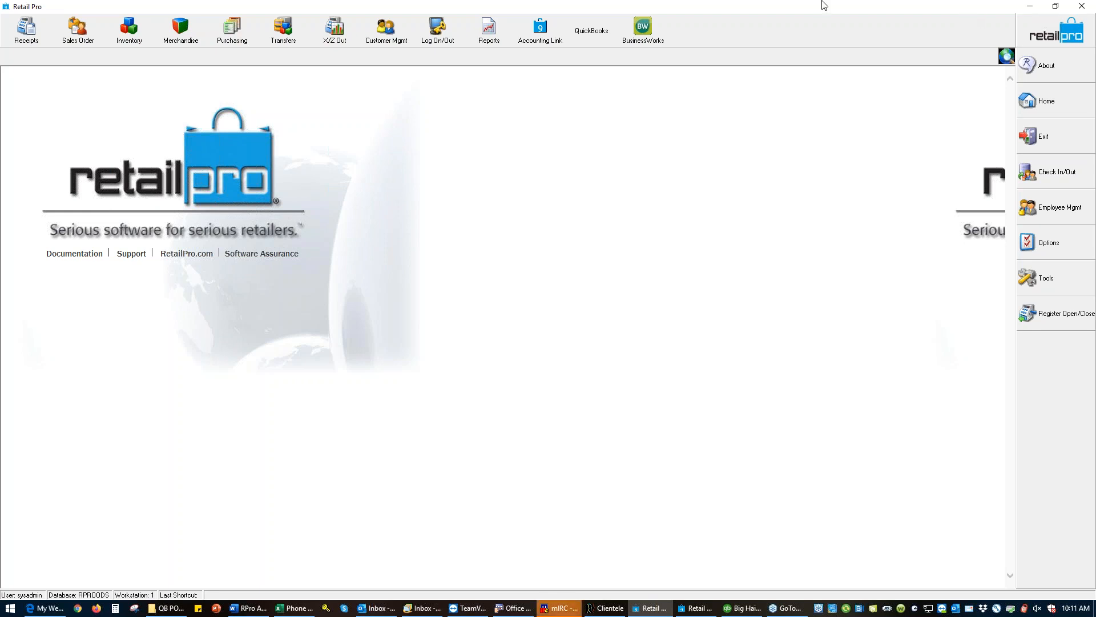
- Create a new receipt and add the item found by lookup 25
{"action": "left_click", "coordinate": [17, 40]}
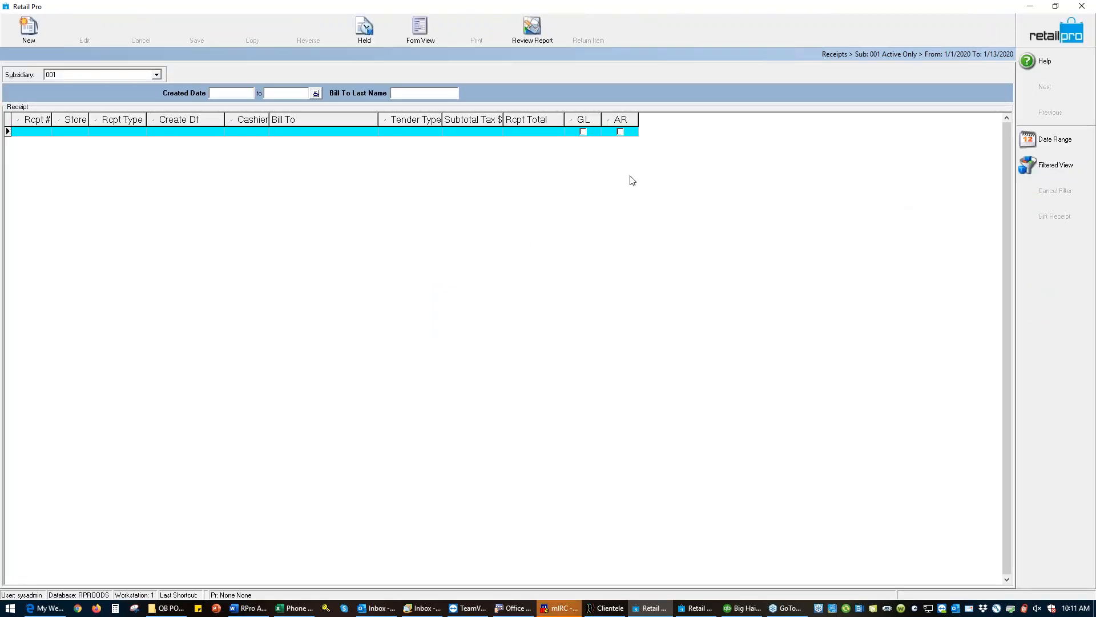
{"action": "left_click", "coordinate": [24, 28]}
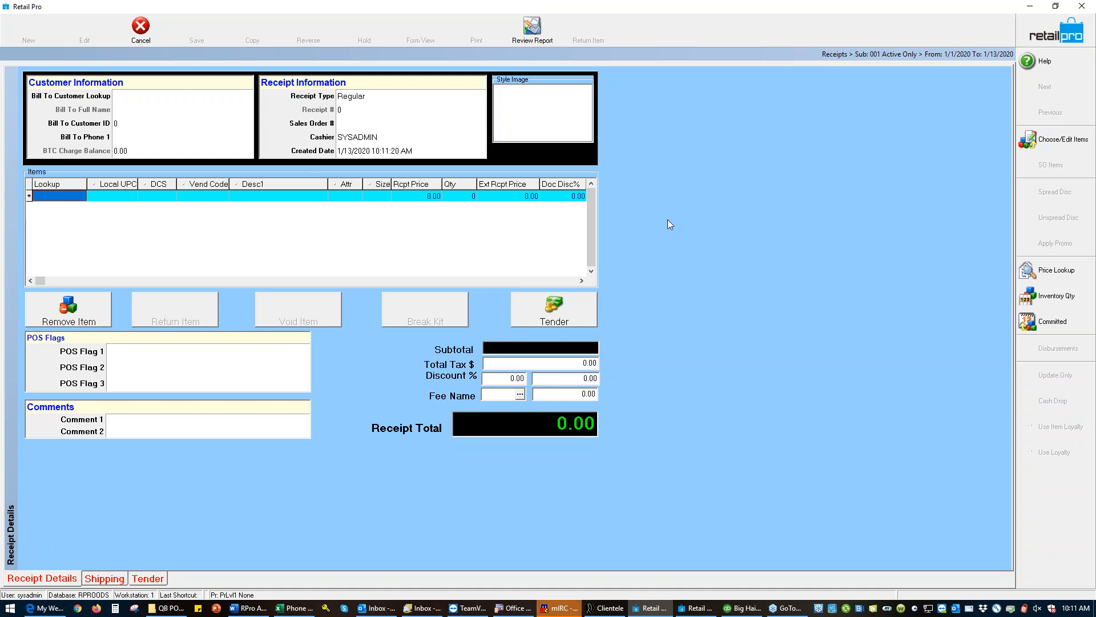
{"action": "type", "text": "25"}
{"action": "key", "text": "Return"}
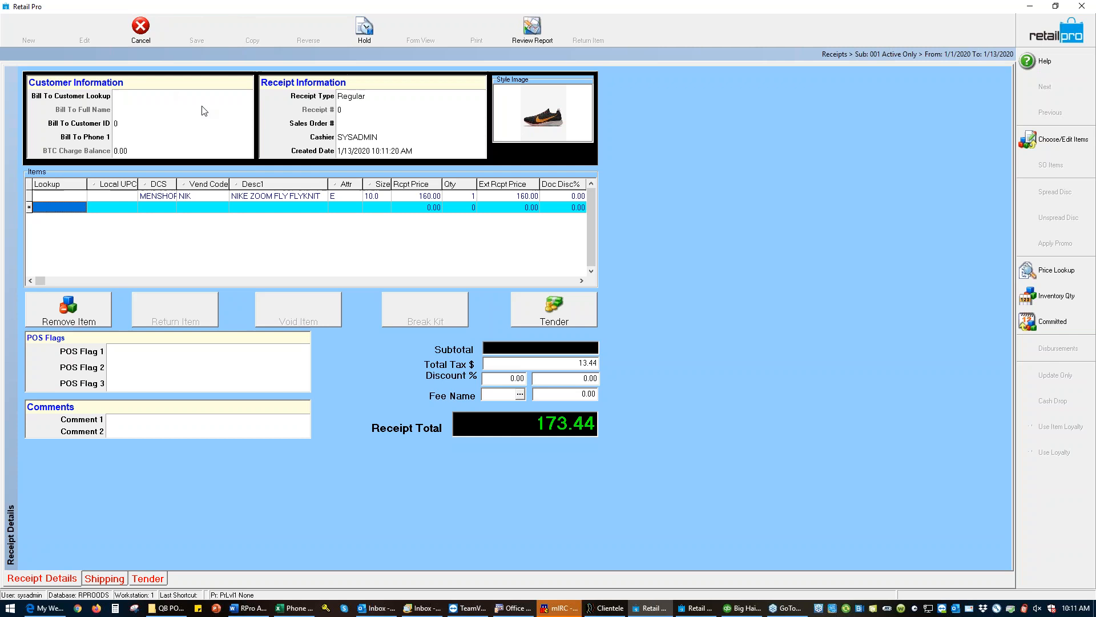
- Assign the fifth customer in the customer list as the bill-to customer of the shoe receipt
{"action": "left_click", "coordinate": [241, 98]}
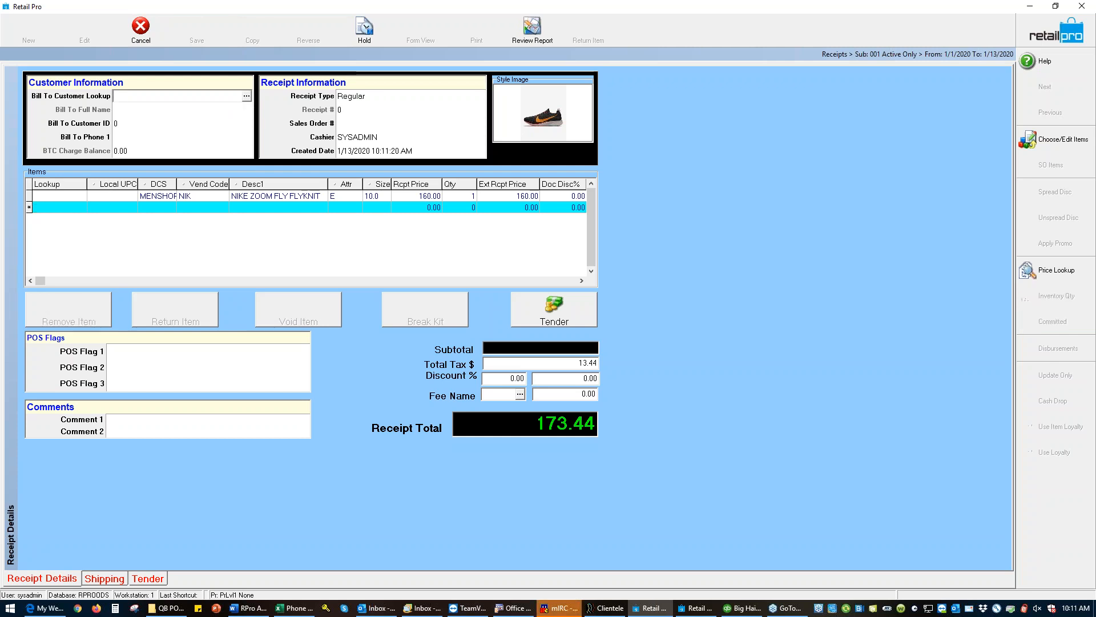
{"action": "left_click", "coordinate": [246, 96]}
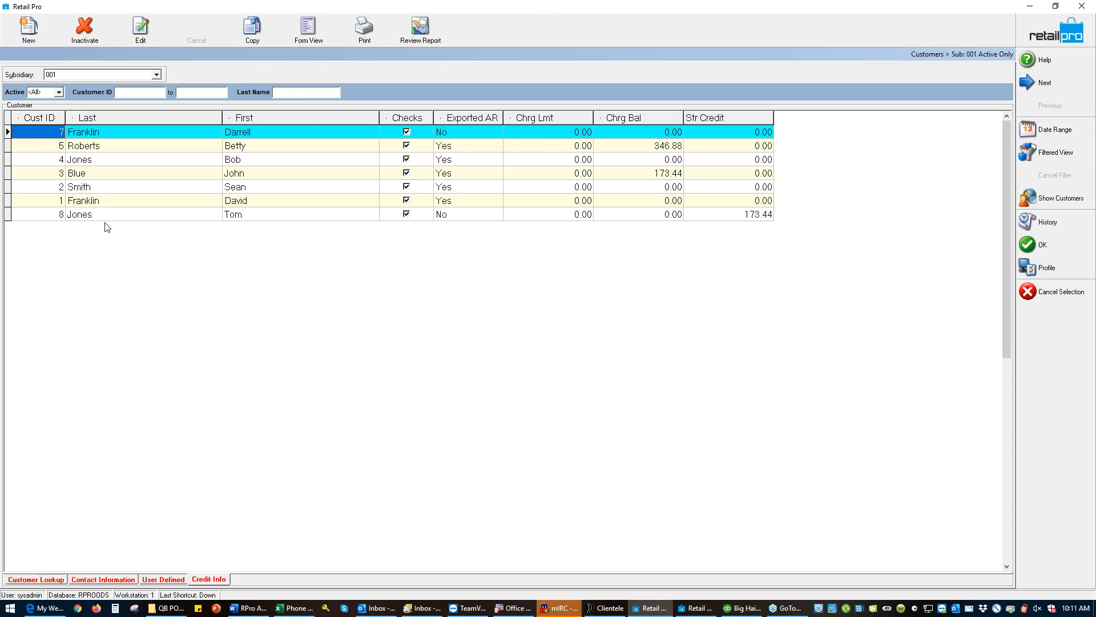
{"action": "left_click", "coordinate": [125, 187]}
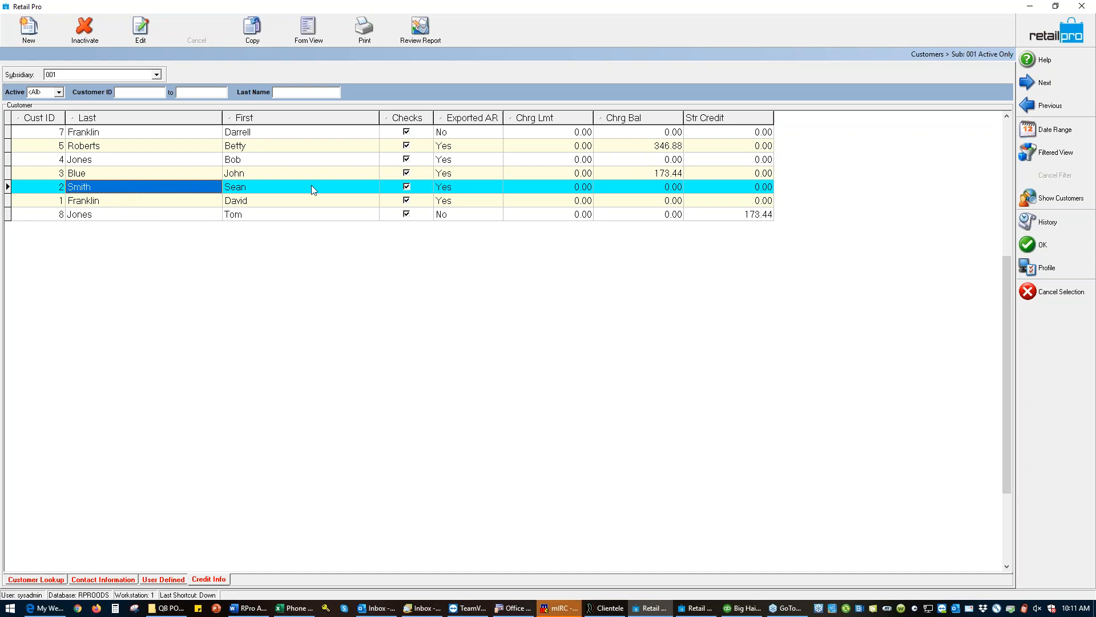
{"action": "left_click", "coordinate": [1028, 244]}
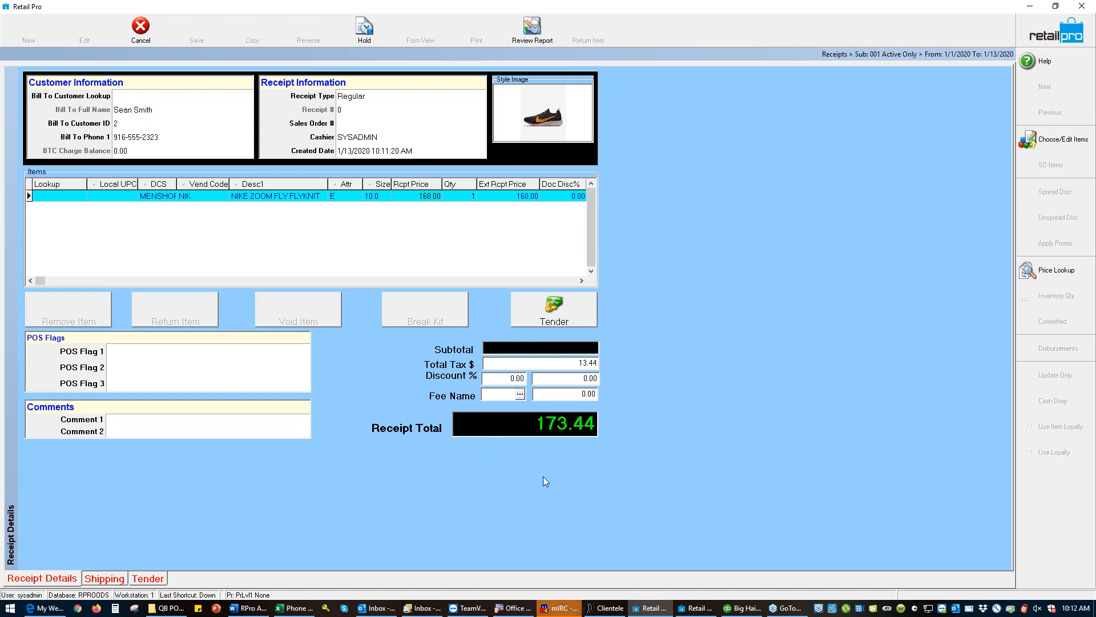
- Tender the full receipt amount as Charge with the default 30 net days terms, and update the receipt without printing
{"action": "left_click", "coordinate": [583, 313]}
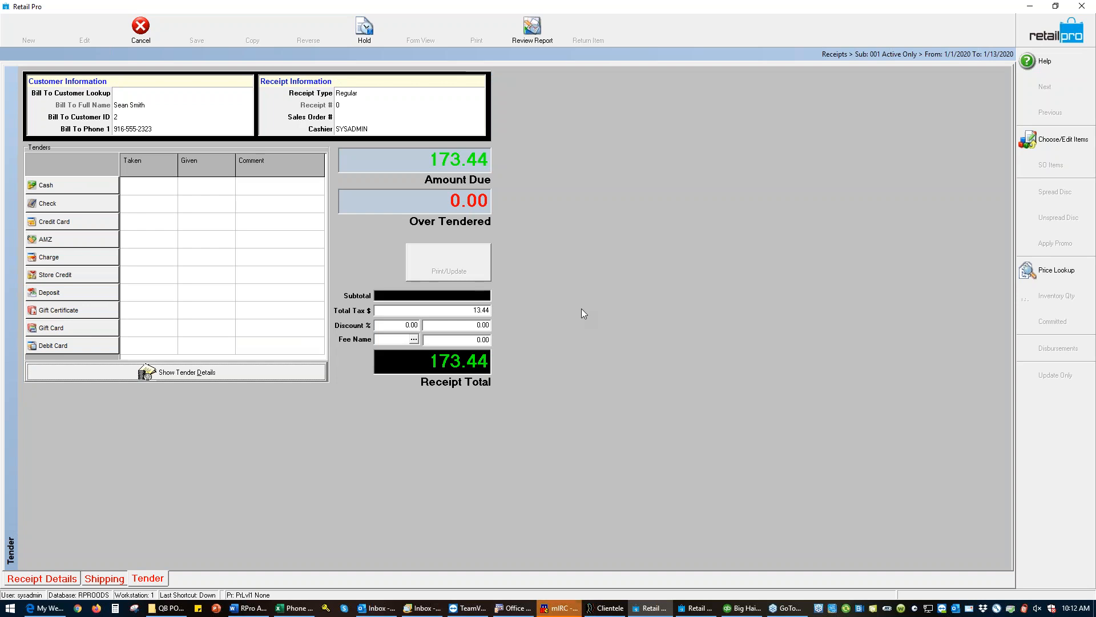
{"action": "left_click", "coordinate": [64, 261]}
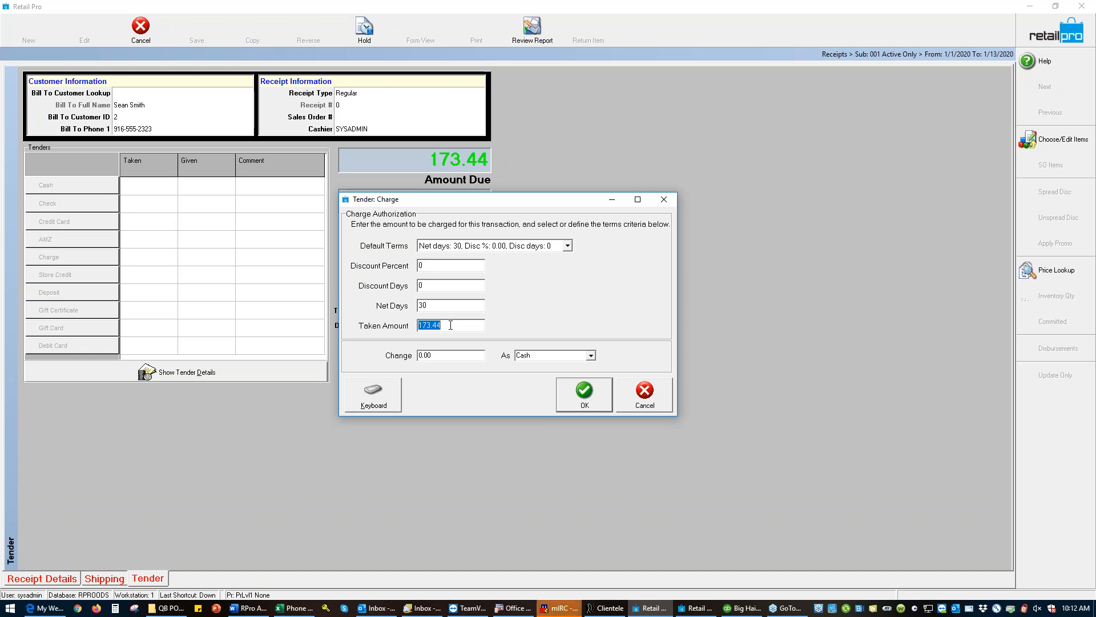
{"action": "left_click", "coordinate": [588, 404]}
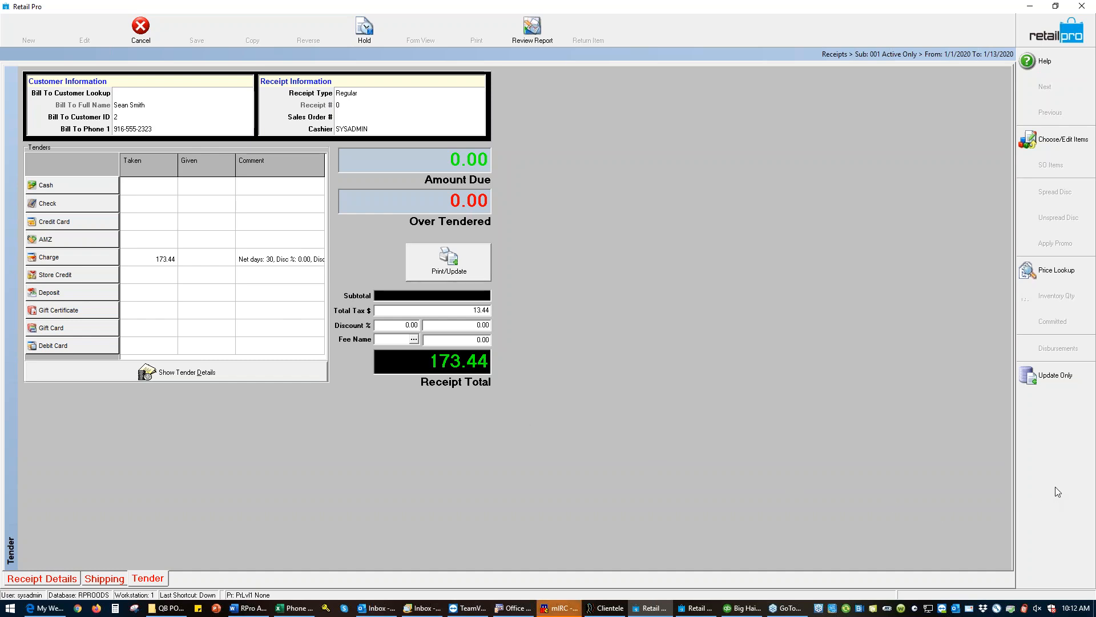
{"action": "left_click", "coordinate": [1053, 377]}
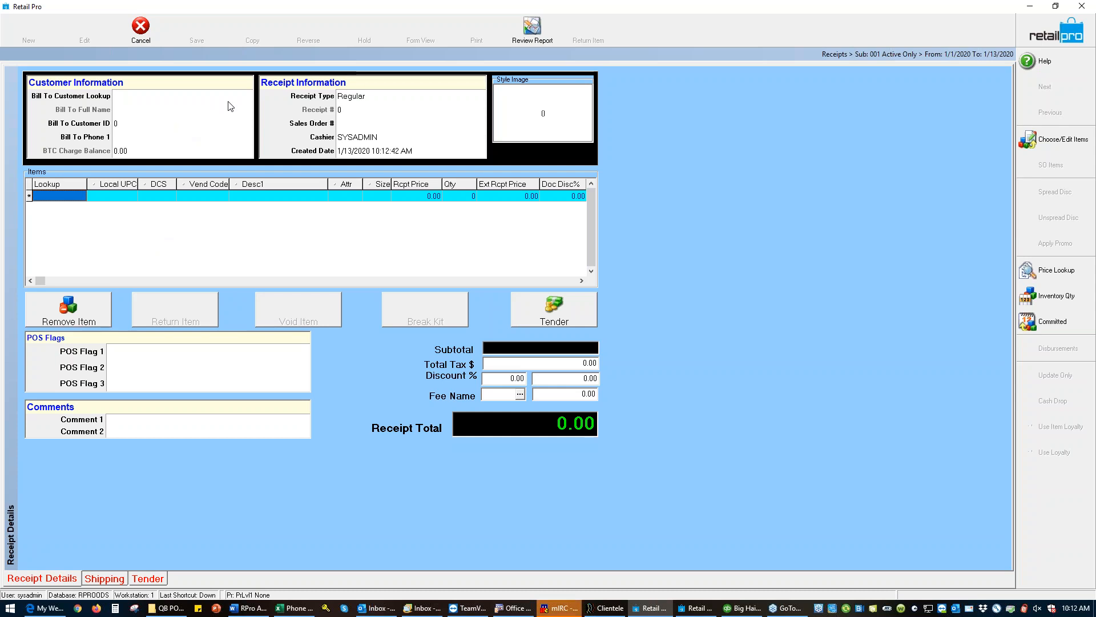
- Set the third customer in the customer list as the bill-to customer of the new empty receipt
{"action": "left_click", "coordinate": [242, 98]}
{"action": "left_click", "coordinate": [247, 97]}
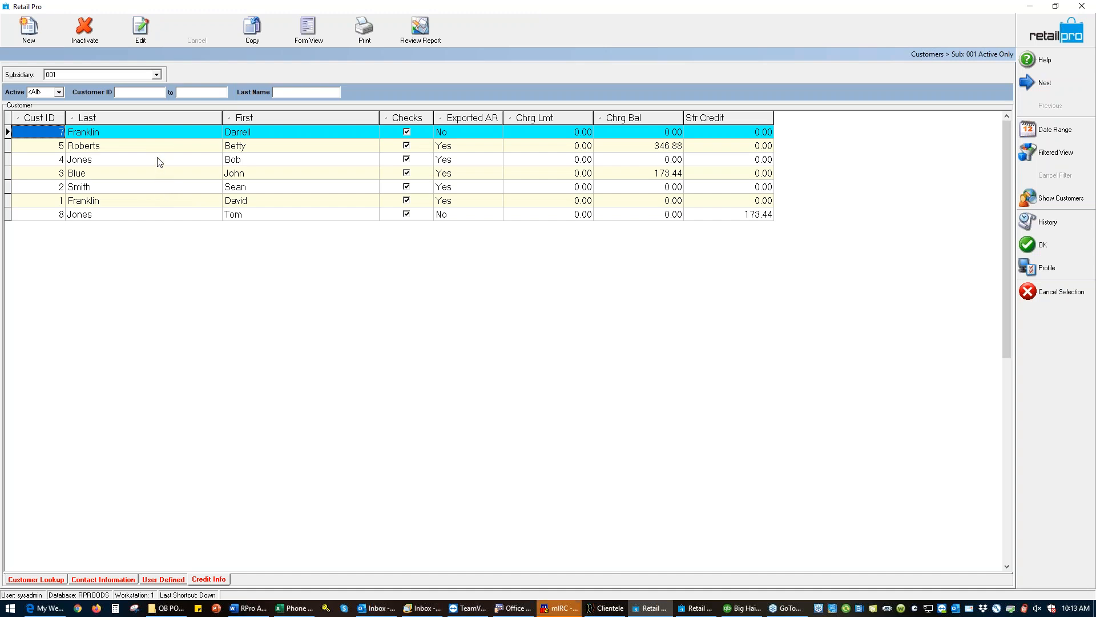
{"action": "left_click", "coordinate": [145, 162]}
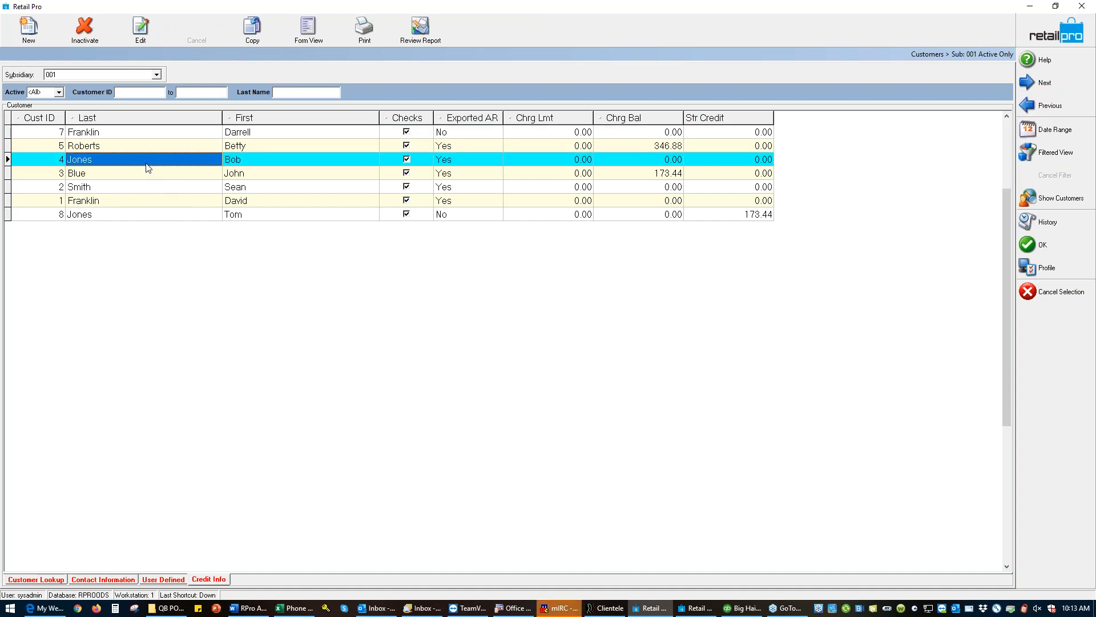
{"action": "left_click", "coordinate": [1041, 247]}
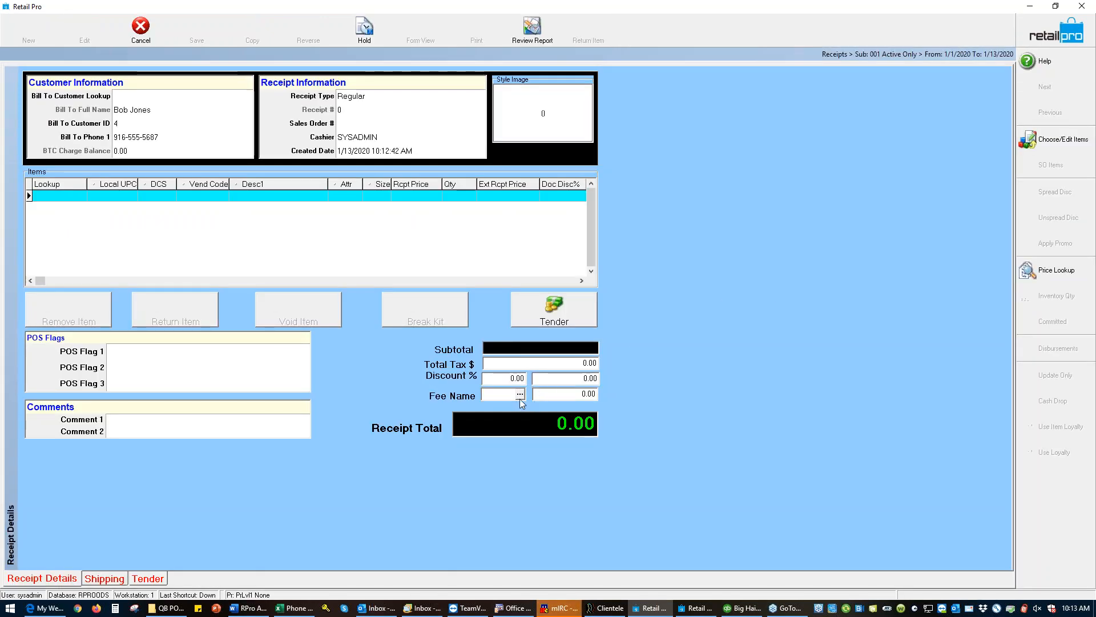
- Add a fee of 500 with the POA fee type to the receipt and proceed to tendering
{"action": "left_click", "coordinate": [569, 393]}
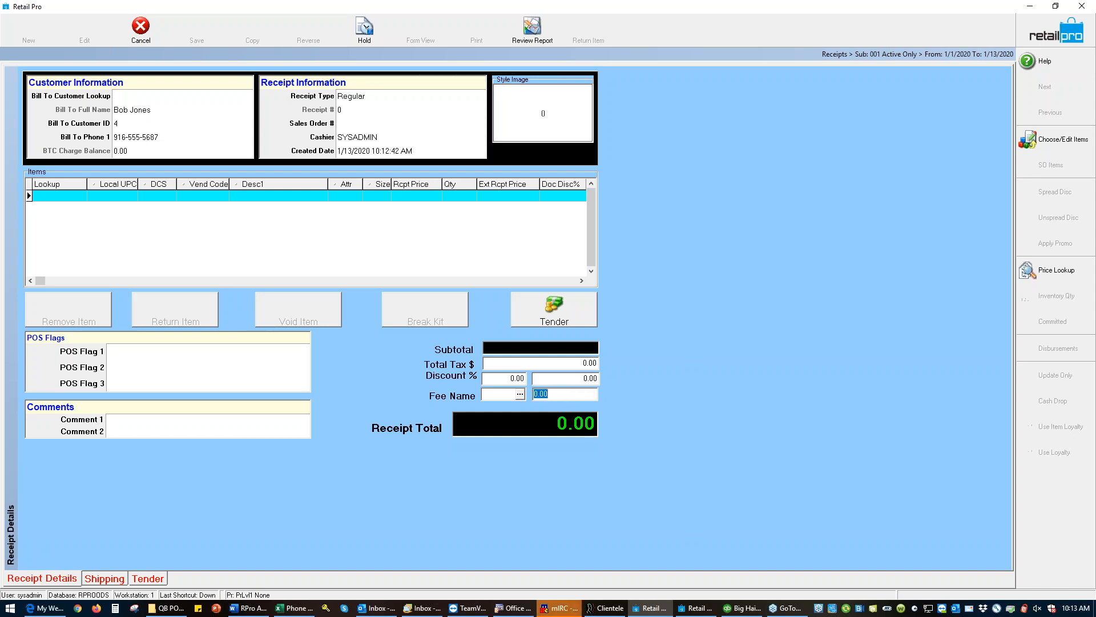
{"action": "type", "text": "500"}
{"action": "left_click", "coordinate": [556, 307]}
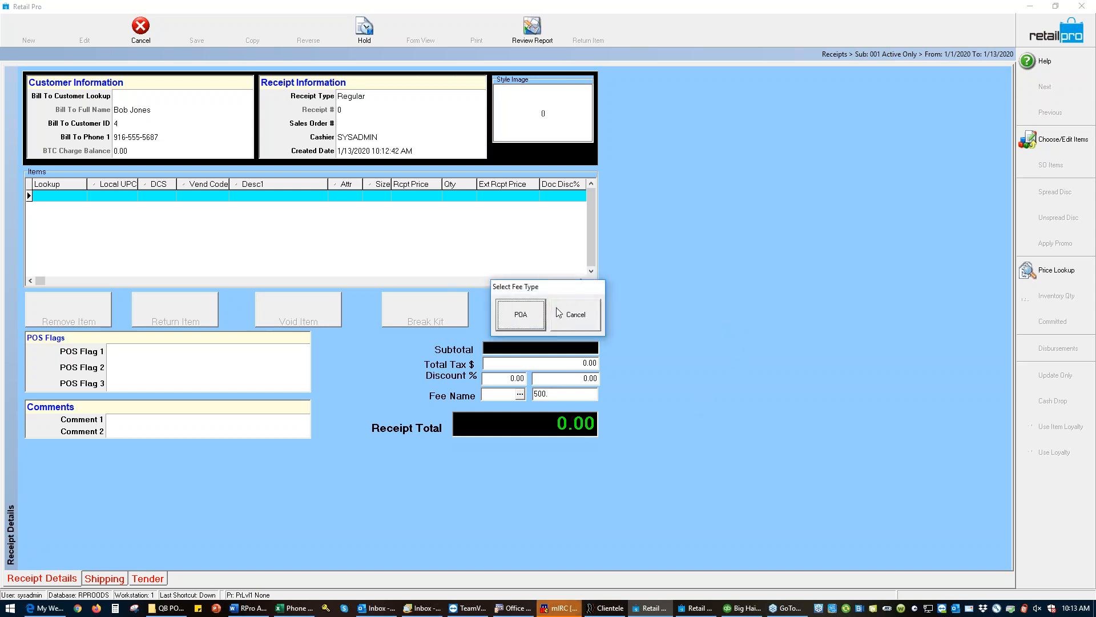
{"action": "left_click", "coordinate": [523, 318]}
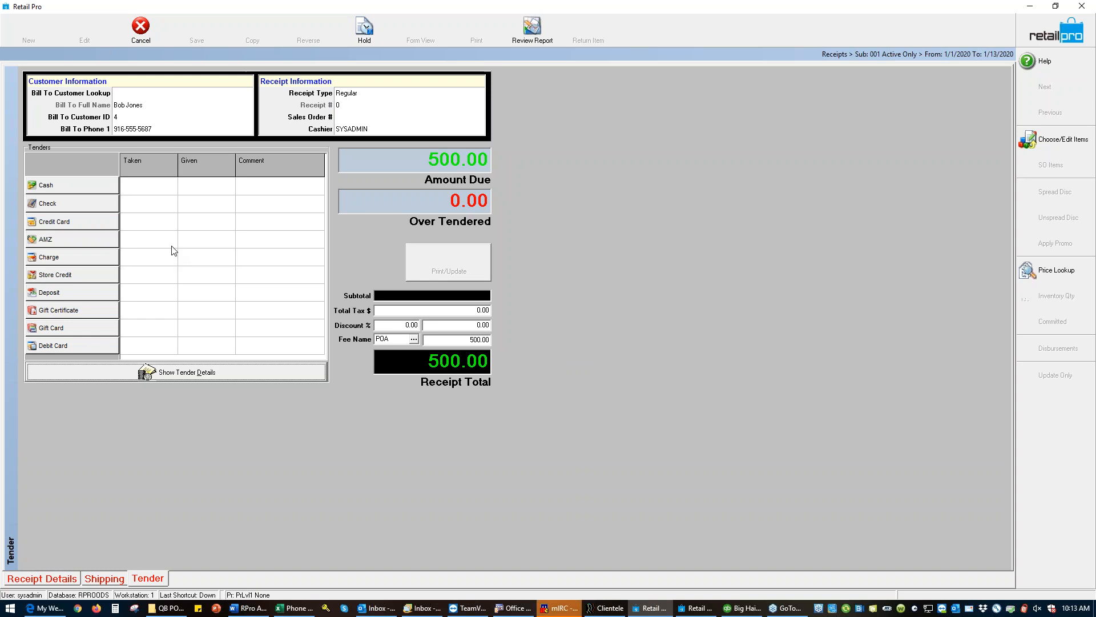
- Tender the full 500.00 by check, enter the check number, and update the receipt without printing
{"action": "left_click", "coordinate": [88, 202]}
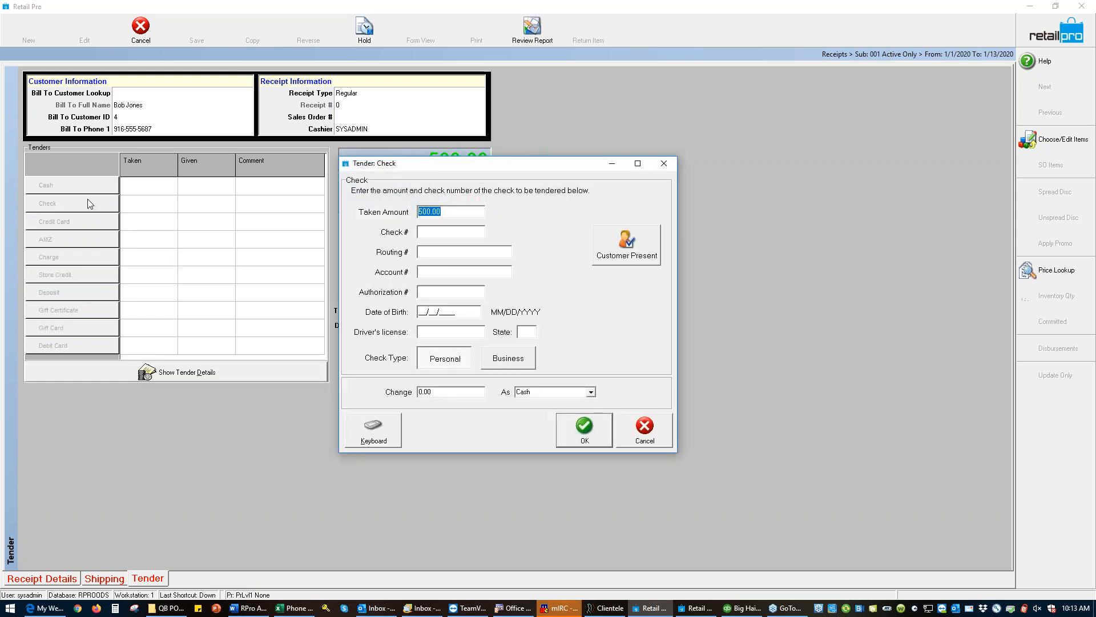
{"action": "left_click", "coordinate": [467, 233]}
{"action": "type", "text": "52874"}
{"action": "left_click", "coordinate": [584, 433]}
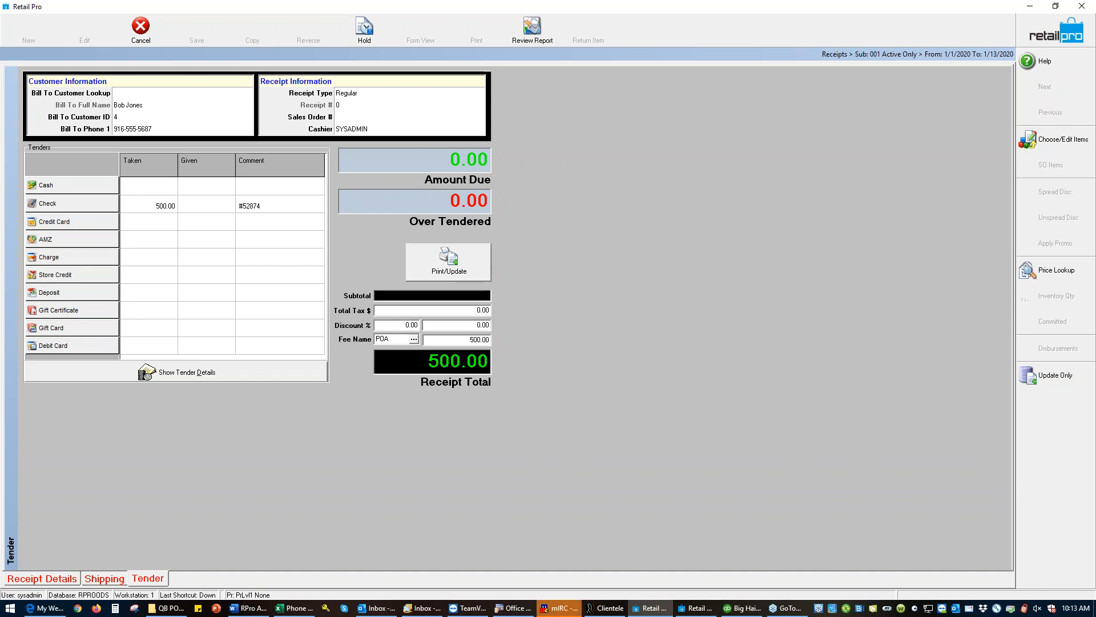
{"action": "left_click", "coordinate": [1054, 377]}
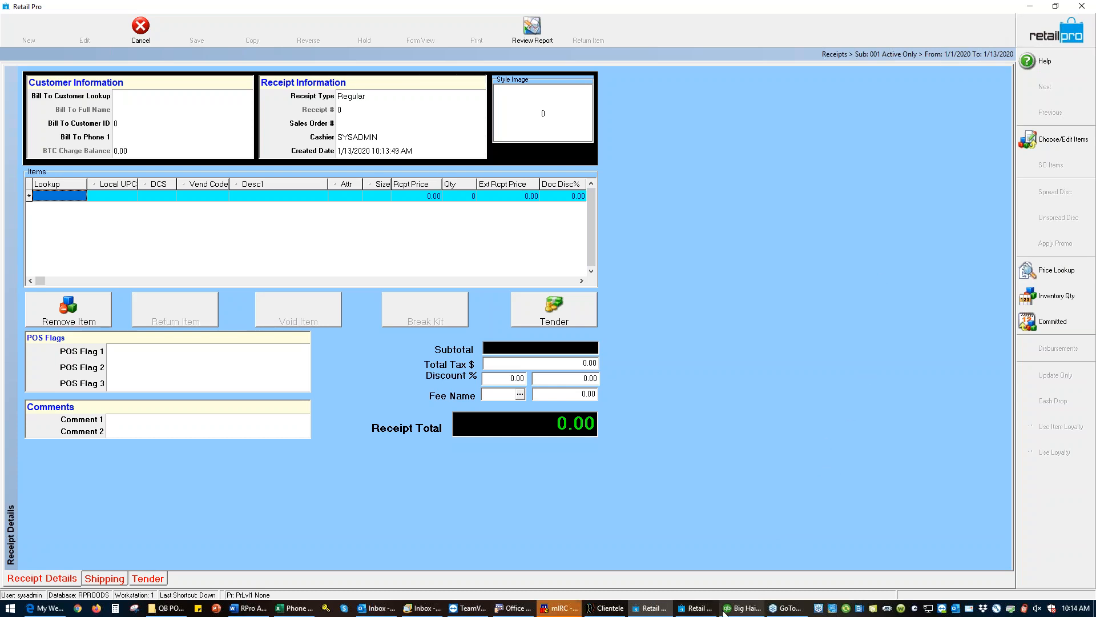
- Switch to the Retail Pro Accounting Link application
{"action": "mouse_move", "coordinate": [697, 608]}
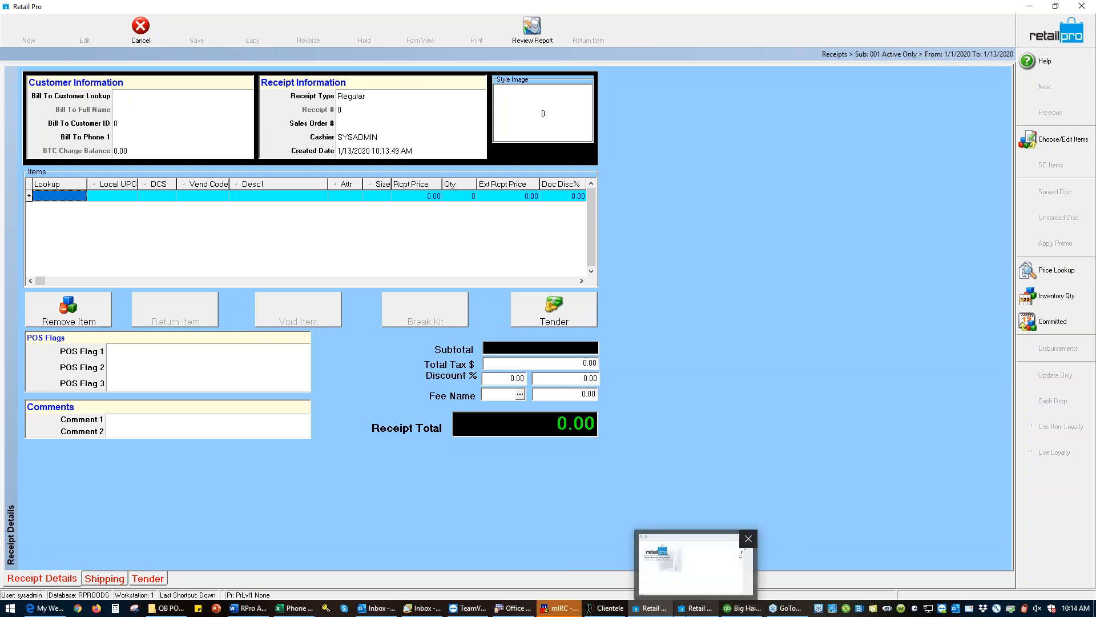
{"action": "left_click", "coordinate": [662, 556]}
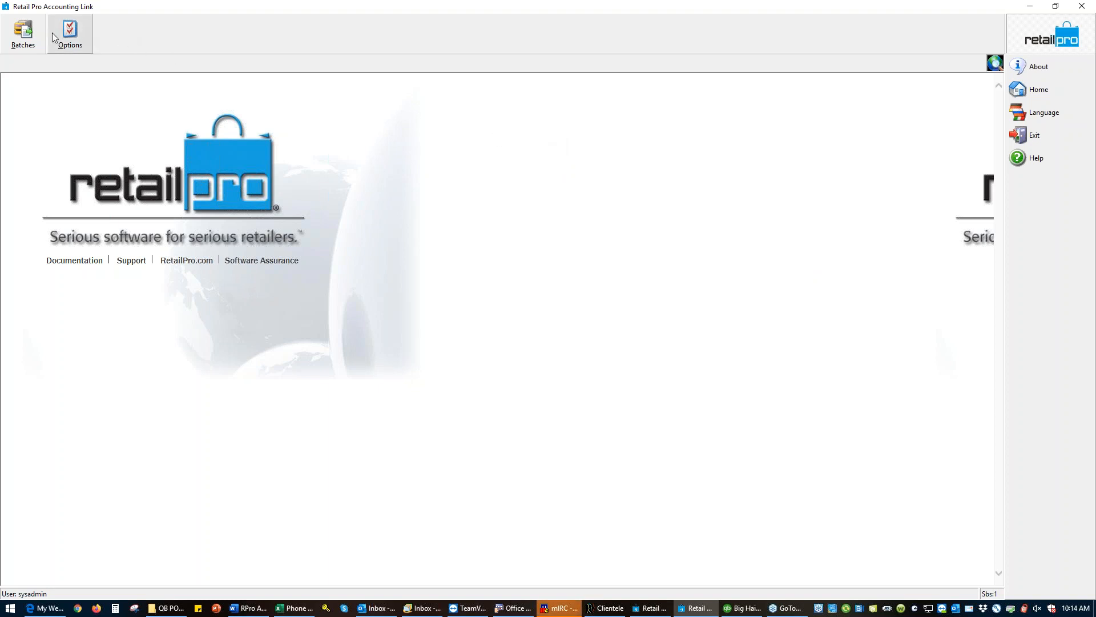
- Open the preferences and review the module selection, GL account structure, GL, AR, AP/TC and system options
{"action": "left_click", "coordinate": [77, 39]}
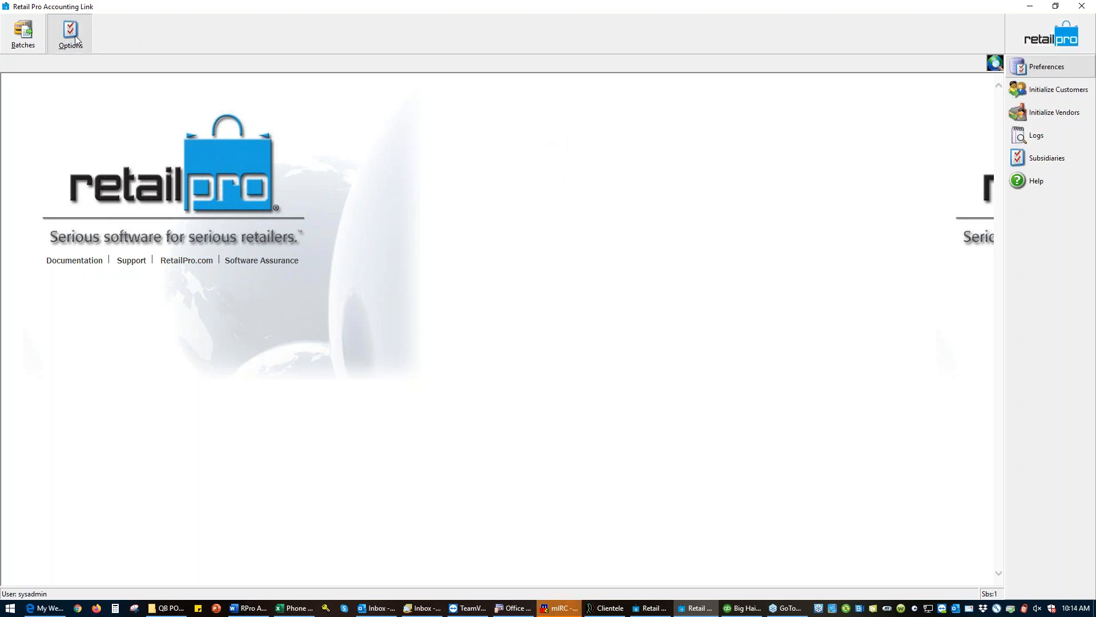
{"action": "left_click", "coordinate": [1057, 70]}
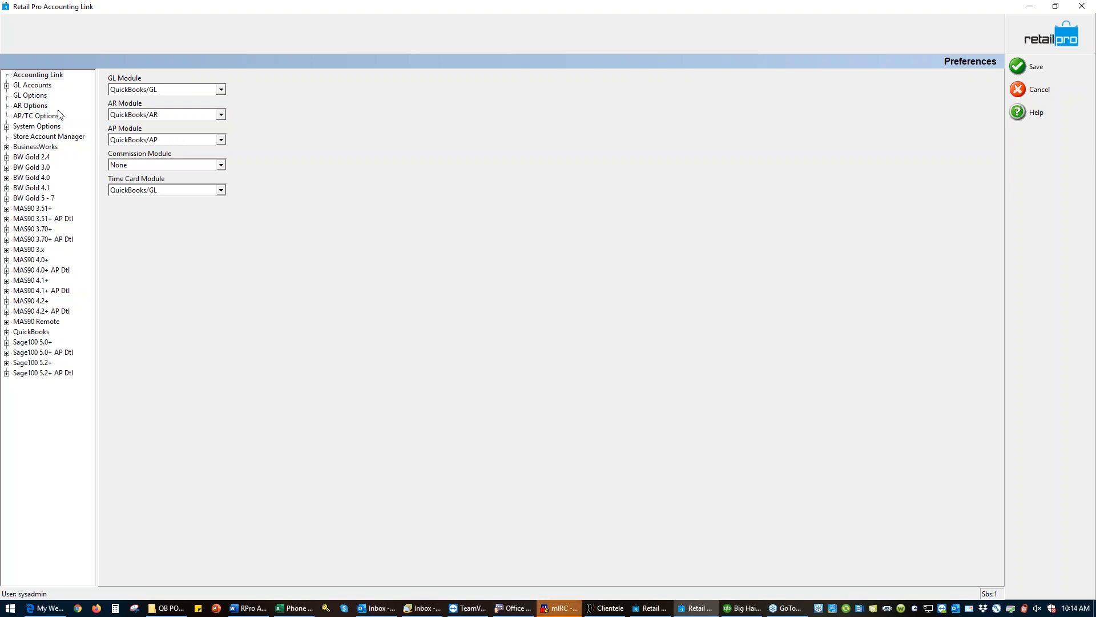
{"action": "left_click", "coordinate": [32, 86]}
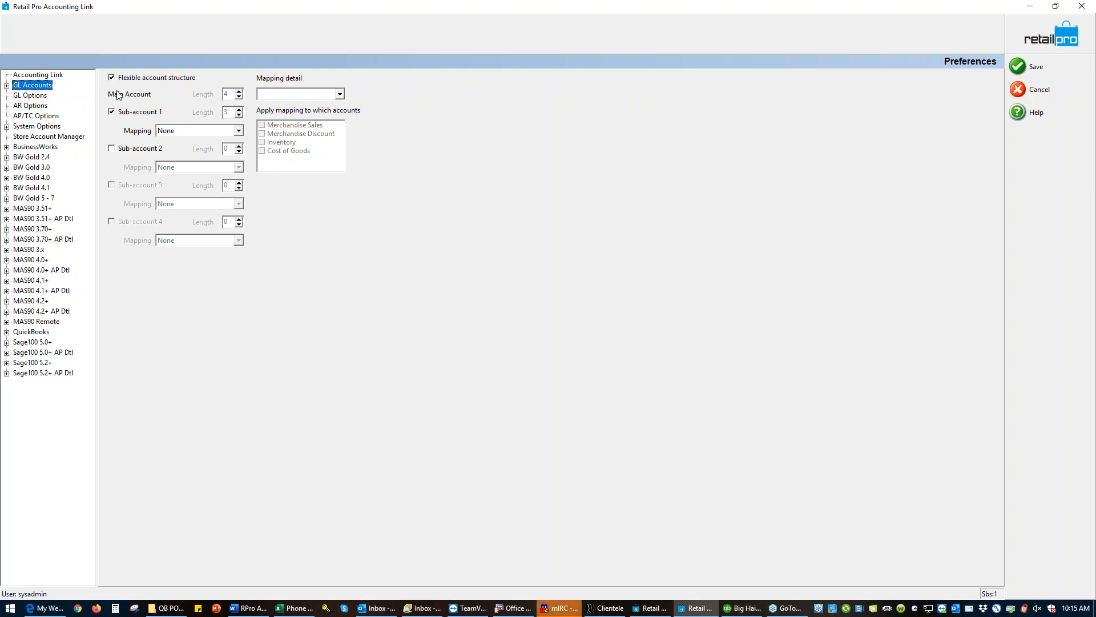
{"action": "left_click", "coordinate": [38, 96]}
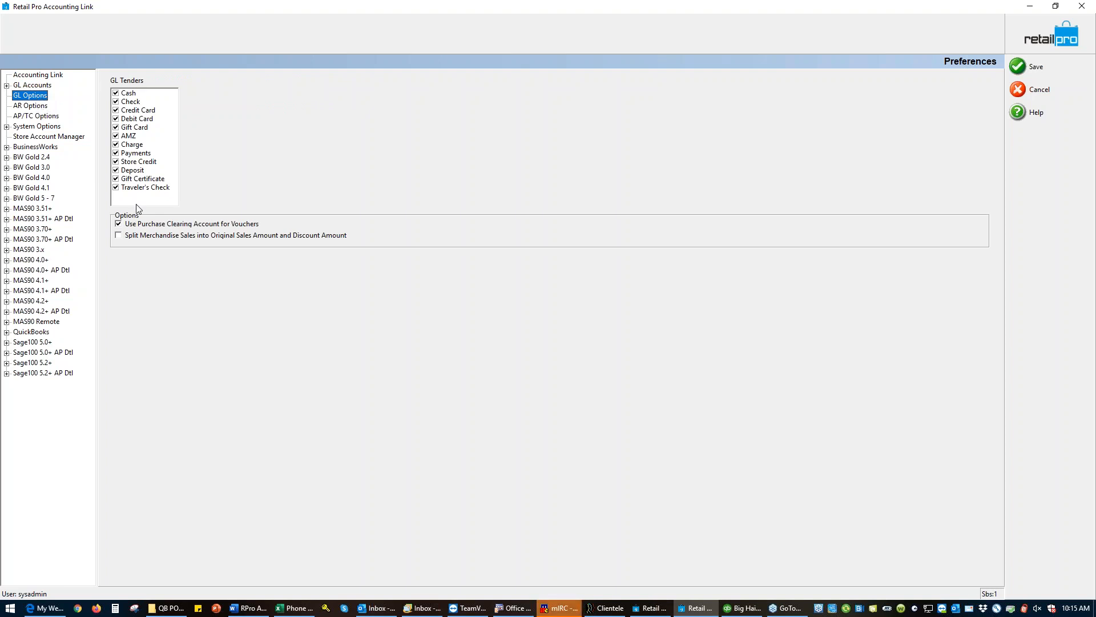
{"action": "left_click", "coordinate": [27, 108]}
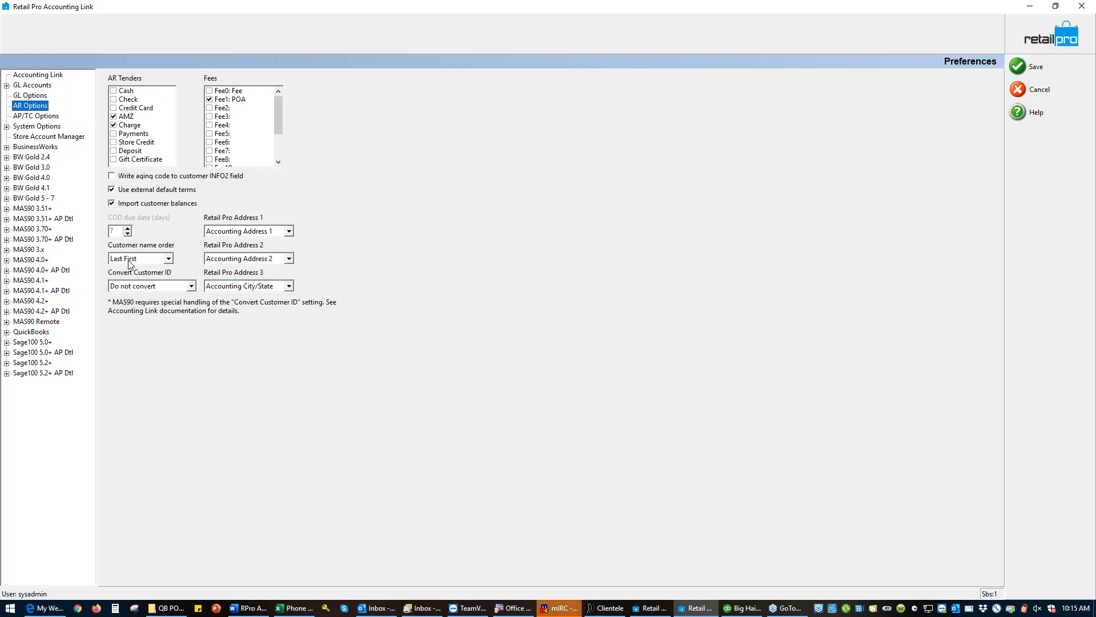
{"action": "left_click", "coordinate": [15, 116]}
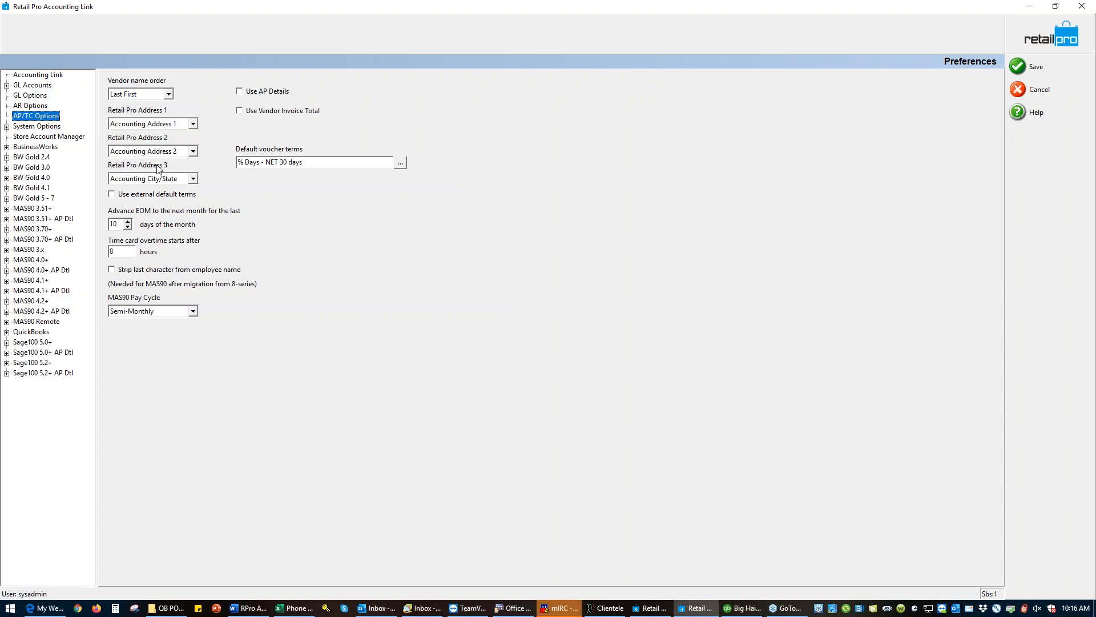
{"action": "left_click", "coordinate": [39, 129]}
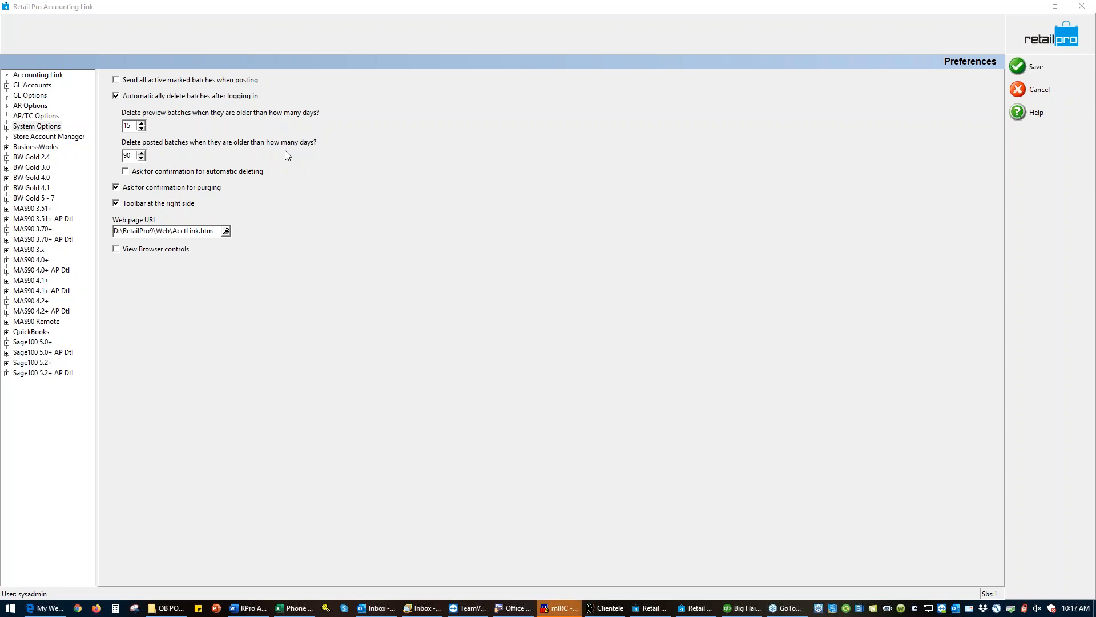
- Review the QuickBooks installation path and the QuickBooks AP, AR and GL preferences
{"action": "left_click", "coordinate": [25, 334]}
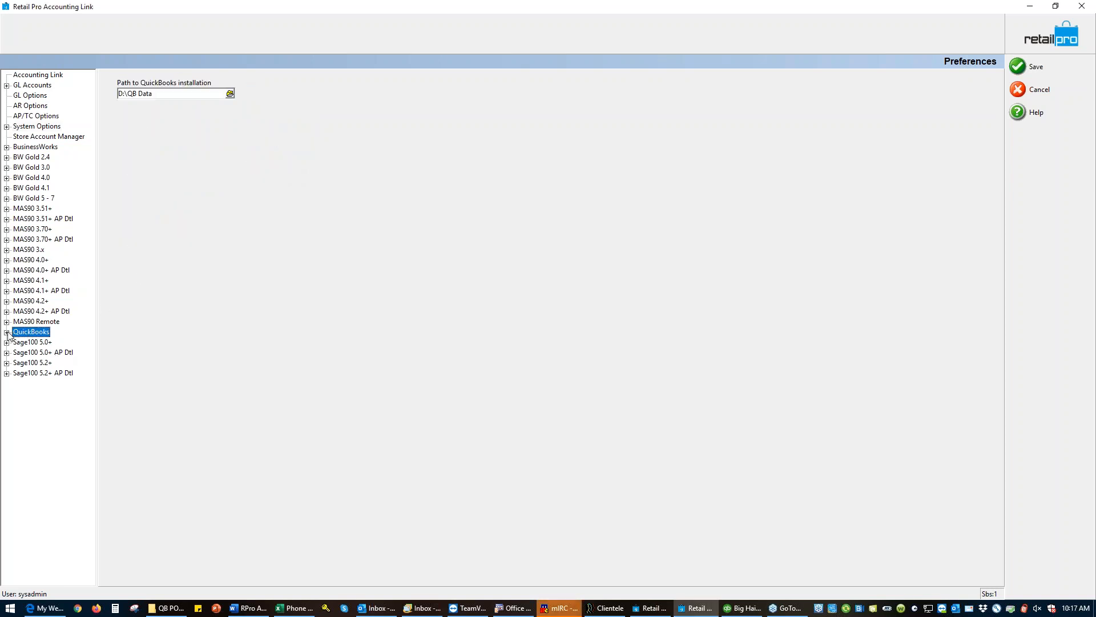
{"action": "left_click", "coordinate": [7, 332]}
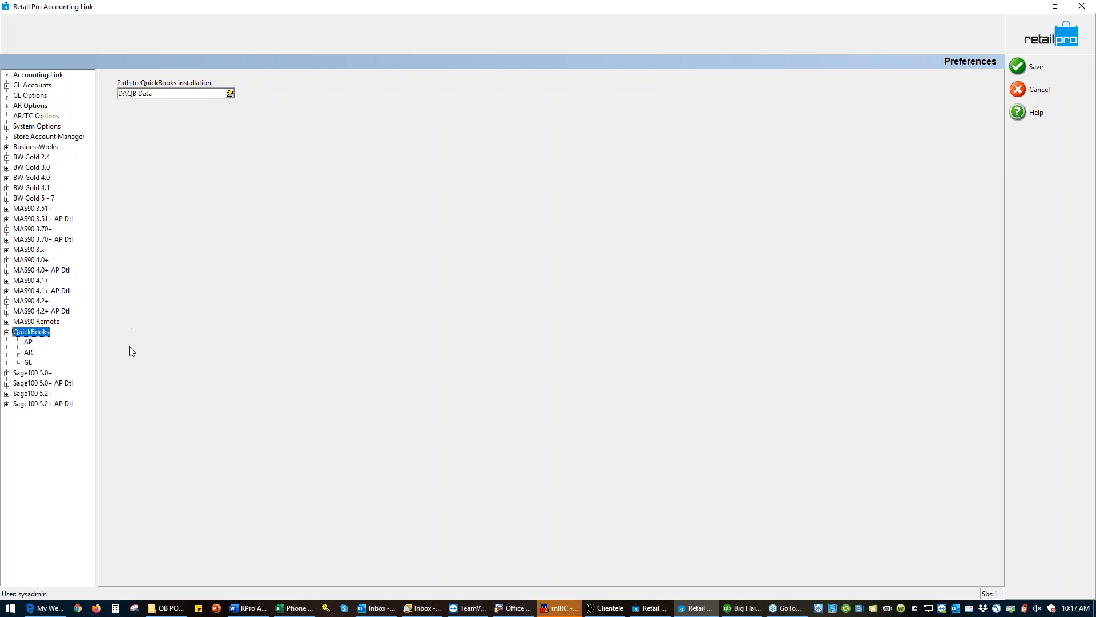
{"action": "left_click", "coordinate": [28, 343]}
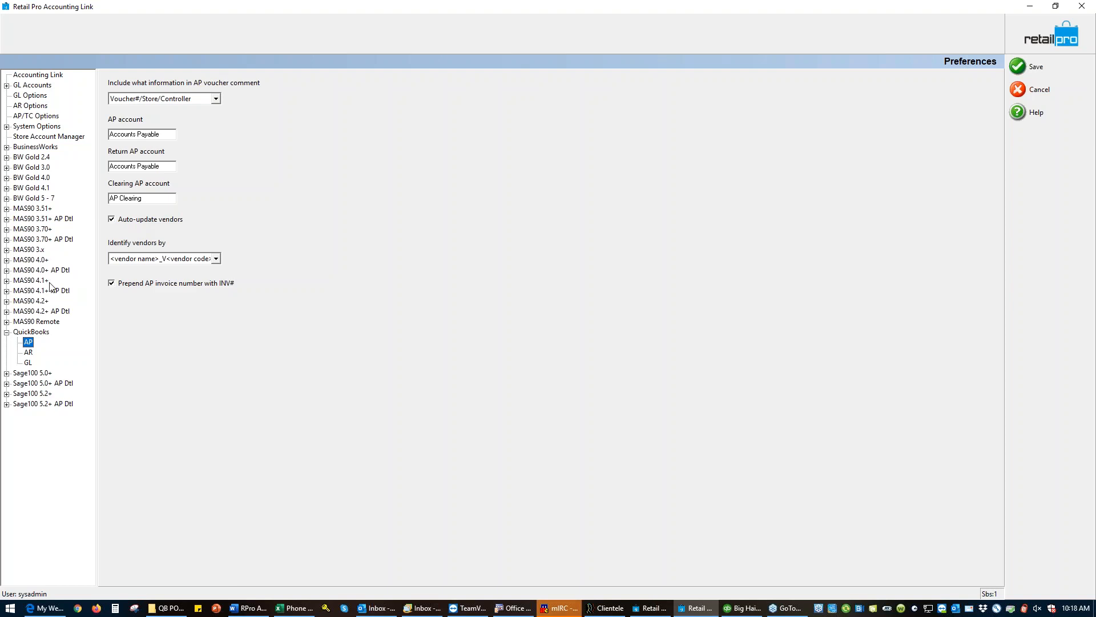
{"action": "left_click", "coordinate": [29, 353]}
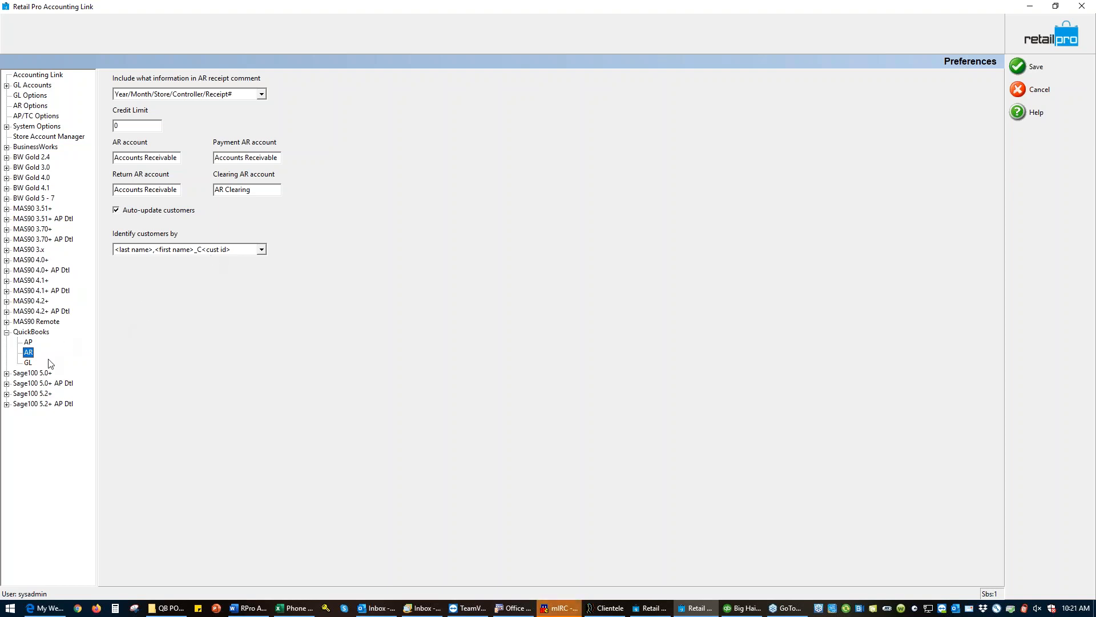
{"action": "left_click", "coordinate": [29, 363]}
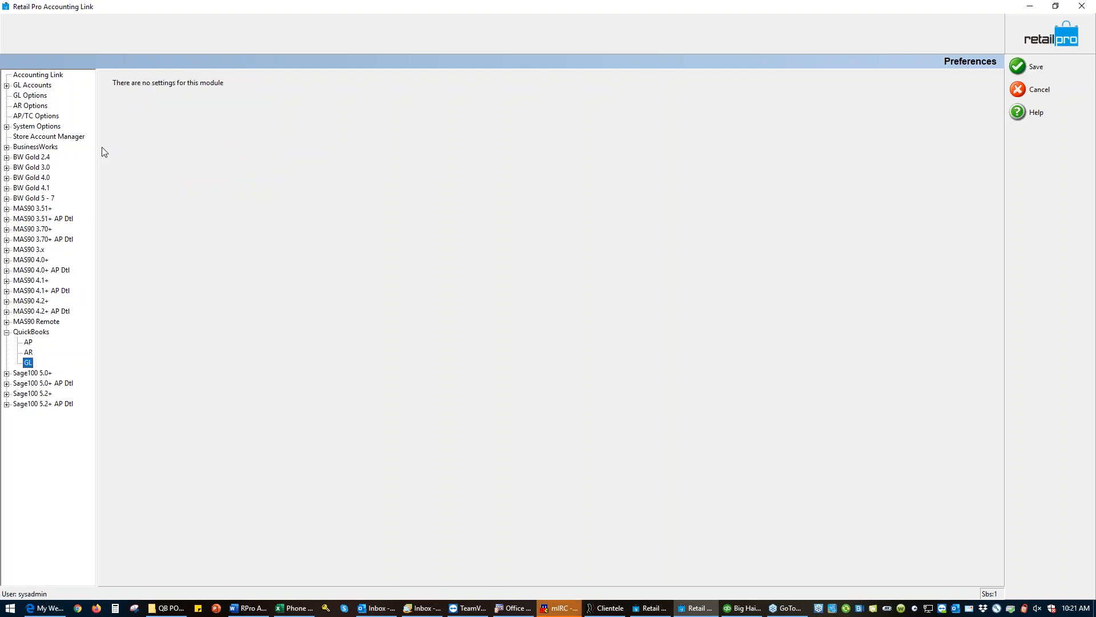
- Review the Entire Company account mappings from tenders through memo offset in the Store Account Manager and save the preferences
{"action": "left_click", "coordinate": [66, 139]}
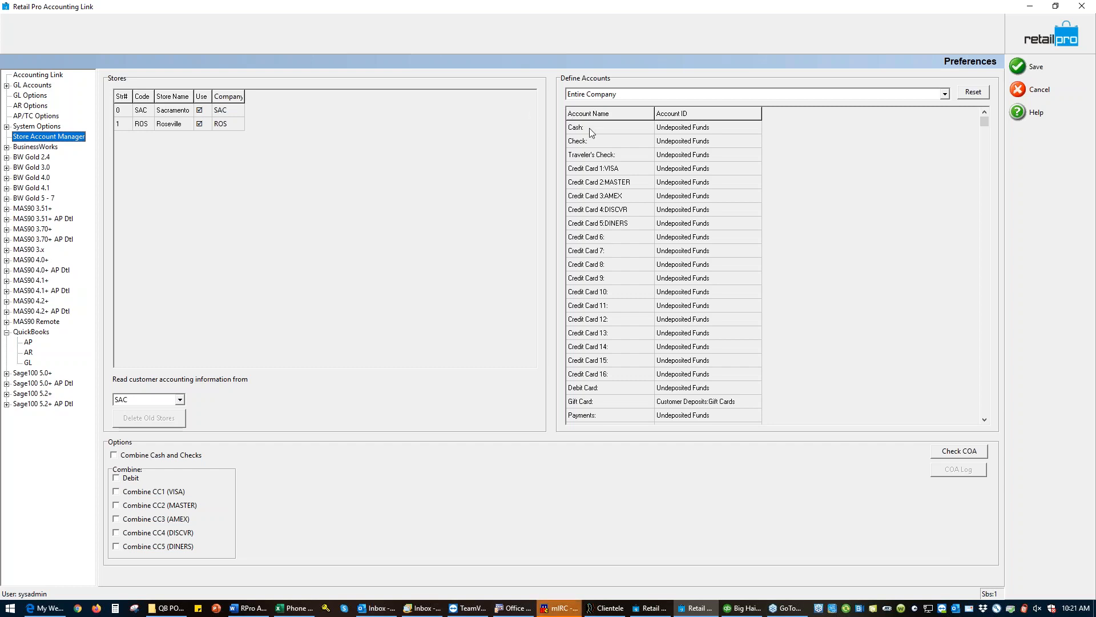
{"action": "left_click", "coordinate": [983, 403]}
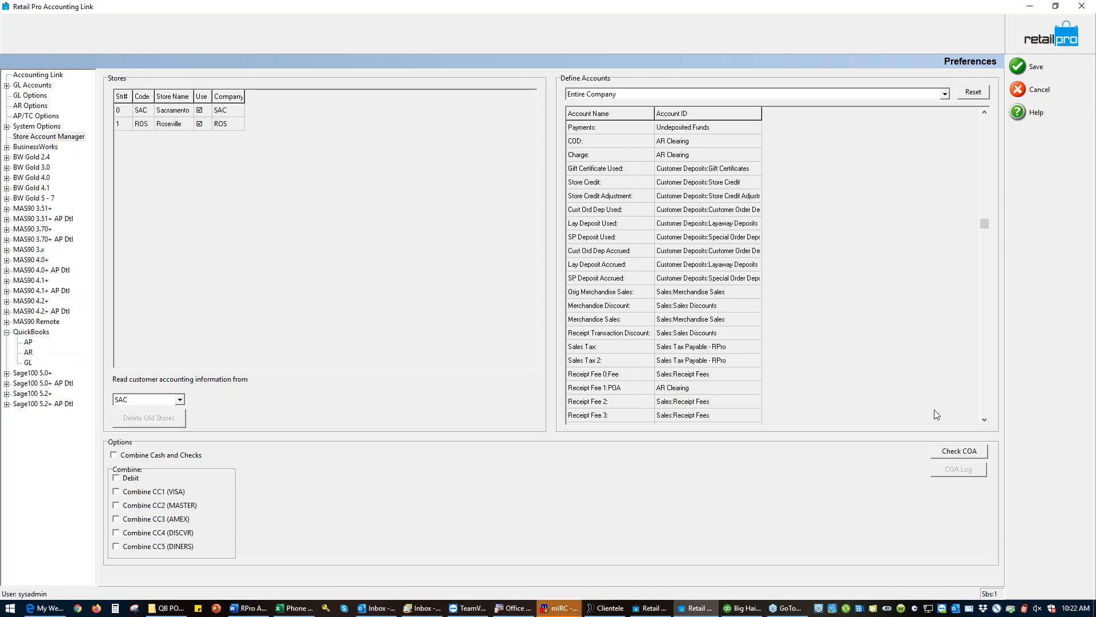
{"action": "left_click", "coordinate": [987, 404]}
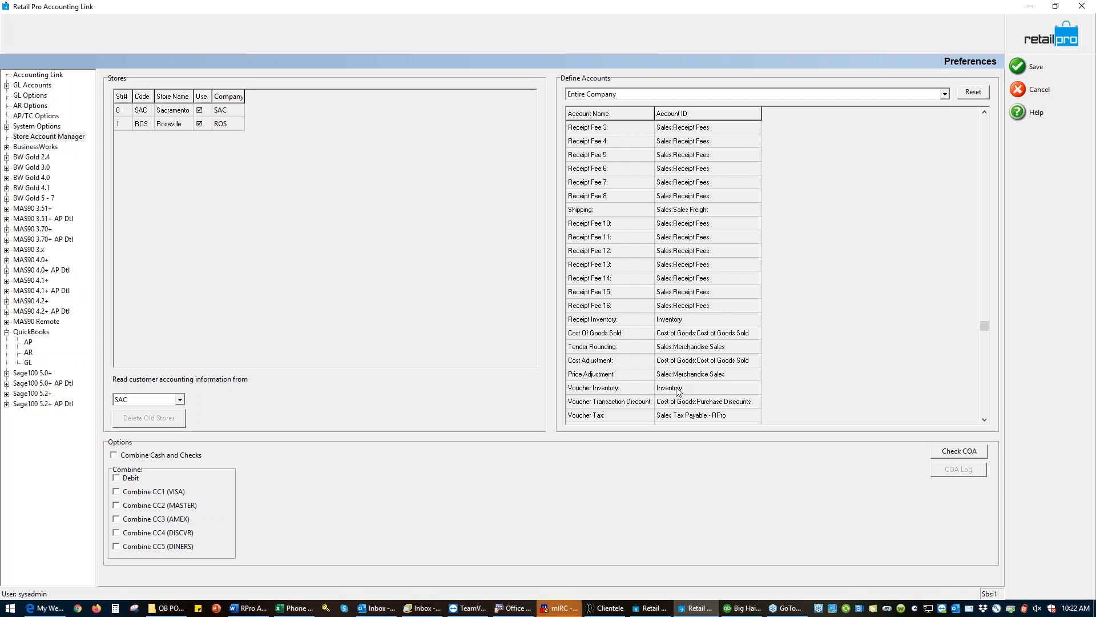
{"action": "left_click", "coordinate": [982, 420]}
{"action": "left_click", "coordinate": [982, 420]}
{"action": "left_click", "coordinate": [982, 421]}
{"action": "left_click", "coordinate": [982, 420]}
{"action": "left_click", "coordinate": [982, 420]}
{"action": "left_click", "coordinate": [982, 420]}
{"action": "left_click", "coordinate": [982, 420]}
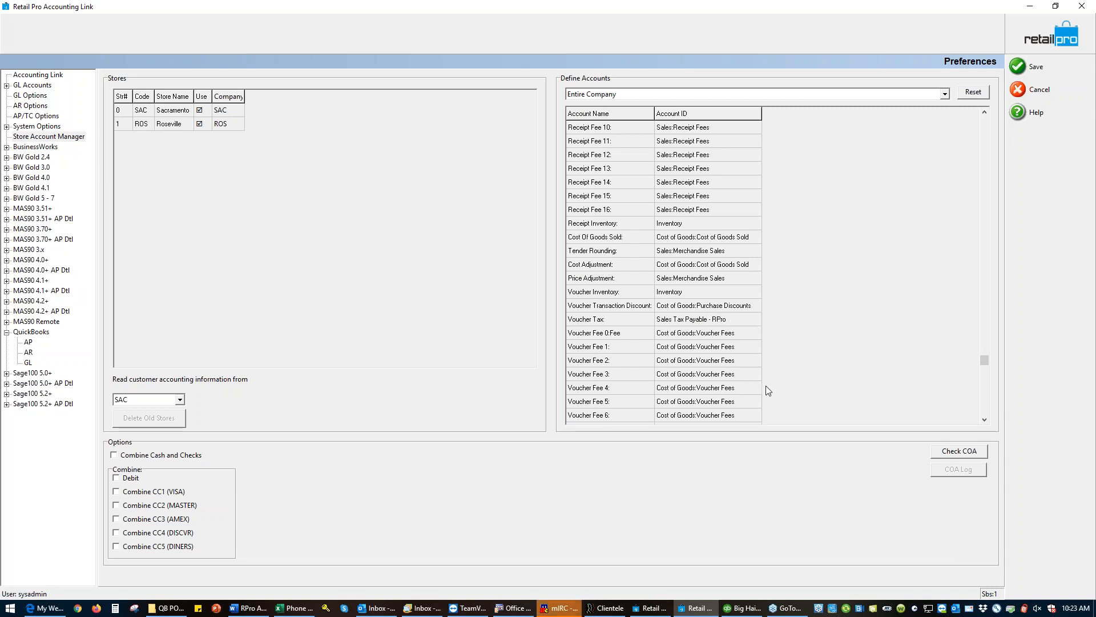
{"action": "left_click", "coordinate": [983, 405]}
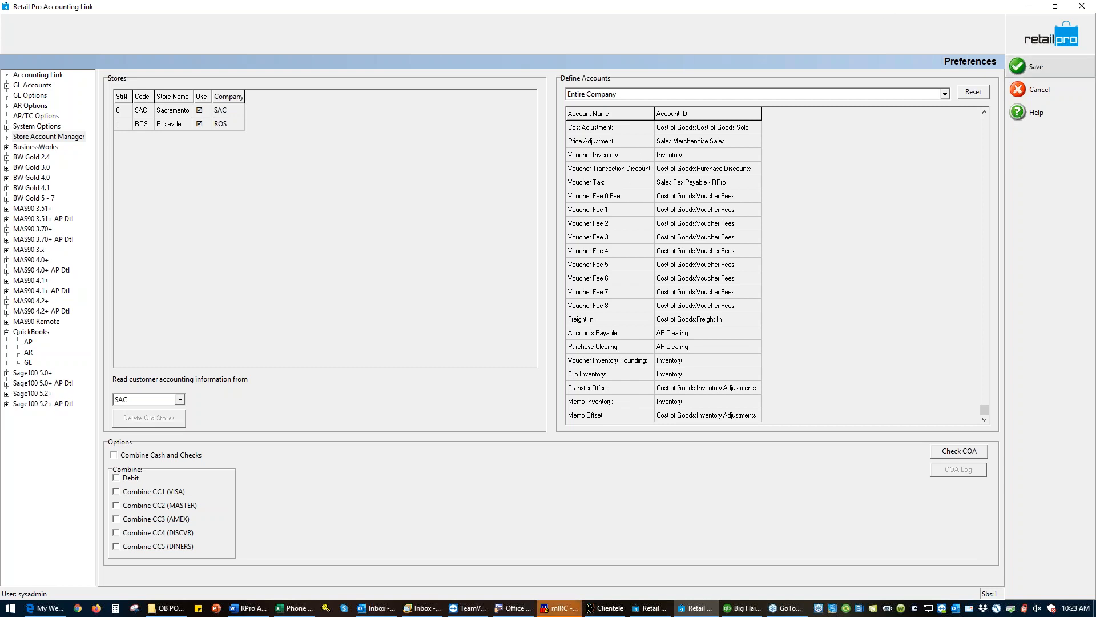
{"action": "left_click", "coordinate": [1018, 68]}
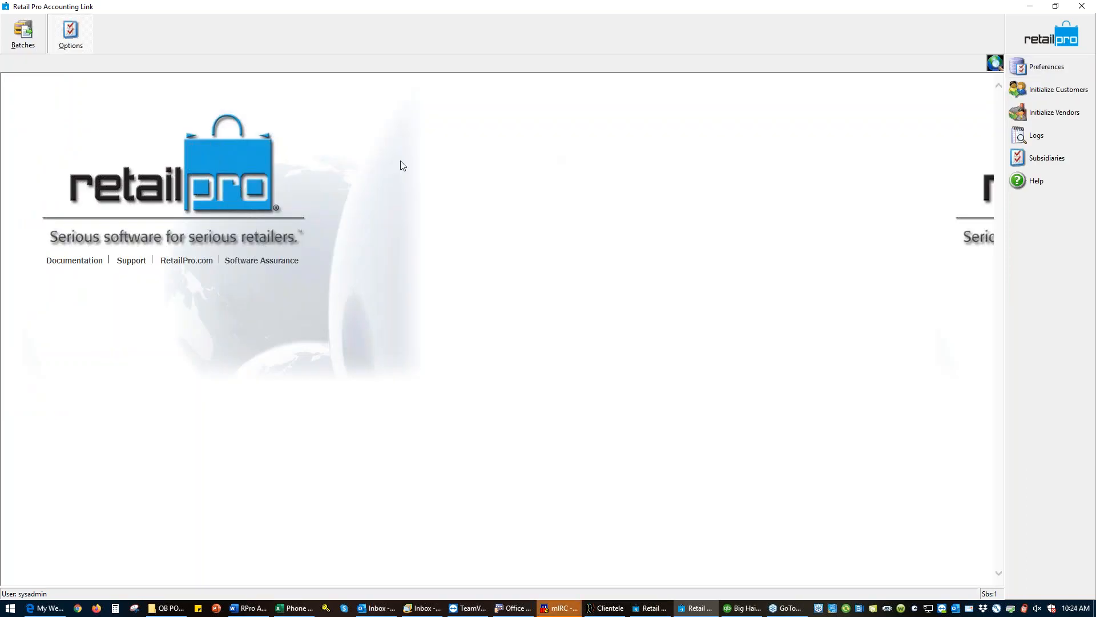
- Open the receipt batches and read a marked batch, setting the start date's month and day to 1/13
{"action": "left_click", "coordinate": [24, 46]}
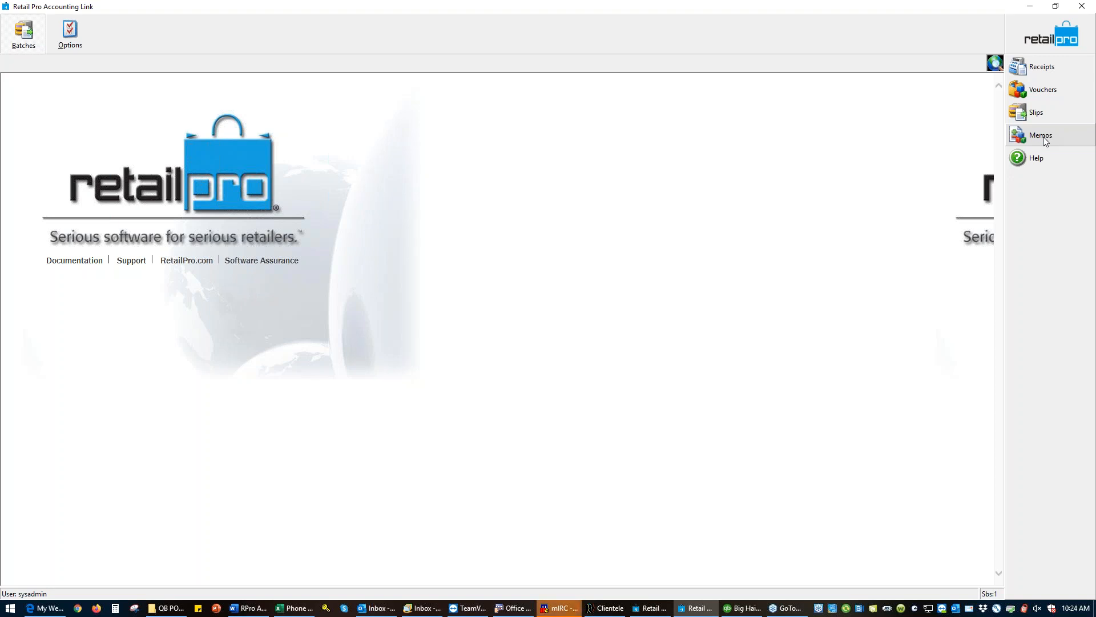
{"action": "left_click", "coordinate": [1042, 67]}
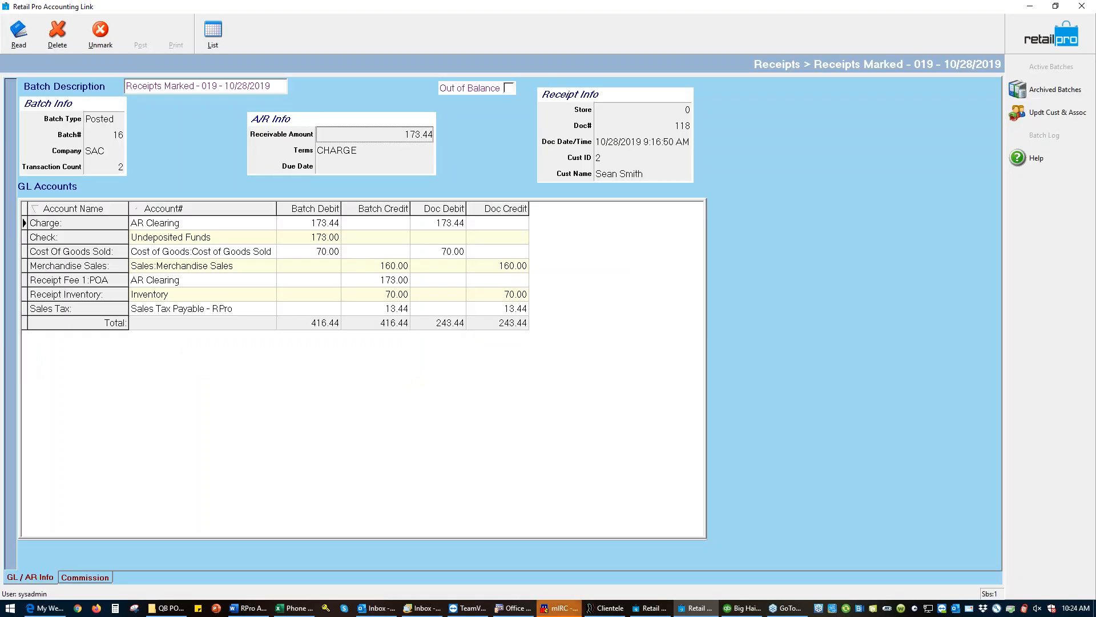
{"action": "left_click", "coordinate": [30, 40]}
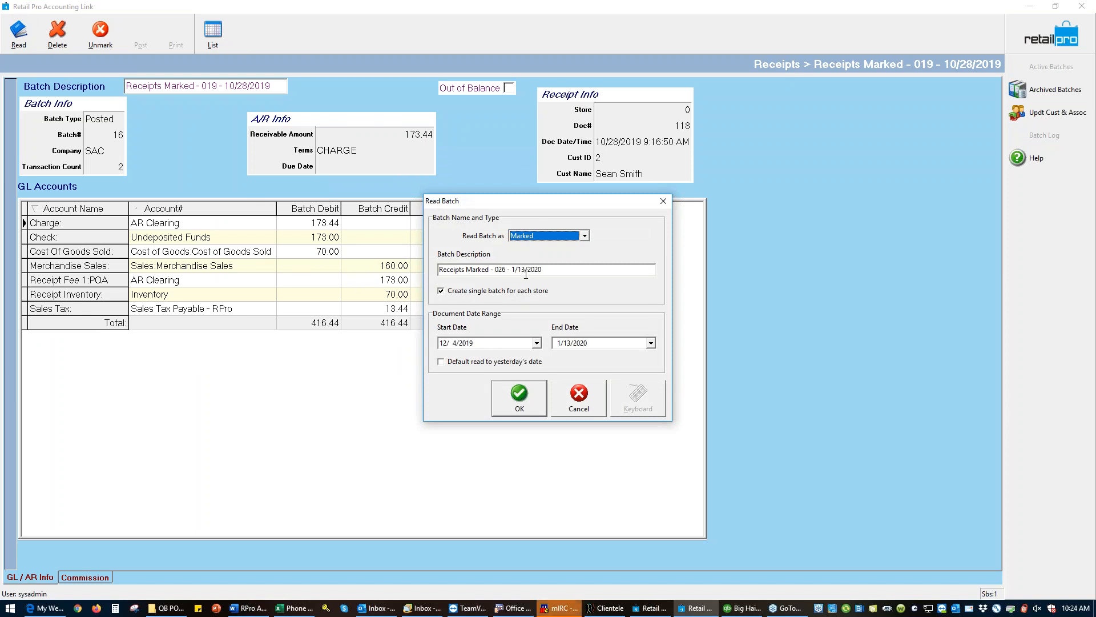
{"action": "left_click", "coordinate": [444, 344]}
{"action": "type", "text": "1"}
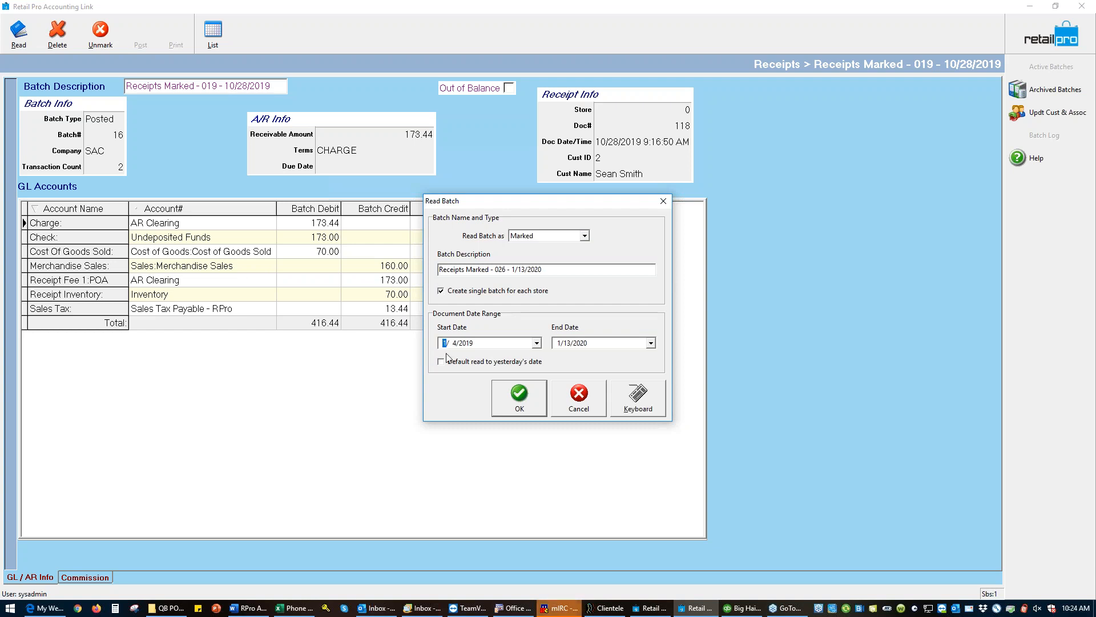
{"action": "key", "text": "Right"}
{"action": "type", "text": "13"}
{"action": "key", "text": "Right"}
{"action": "left_click", "coordinate": [519, 409]}
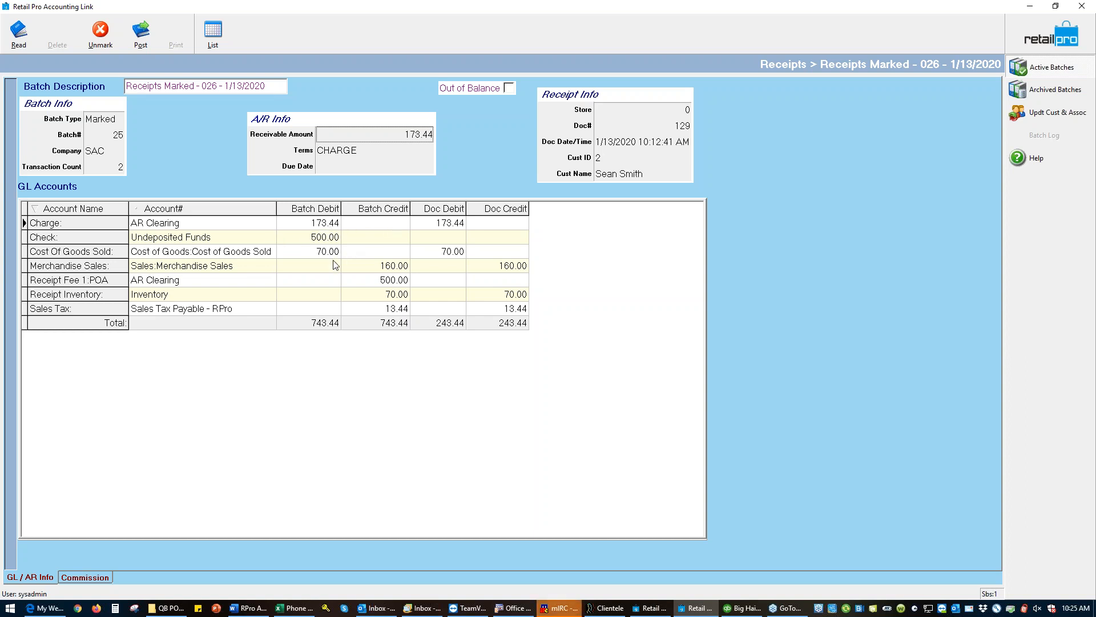
- Examine the marked batch's GL debits and credits and its list of AR transactions per customer
{"action": "left_click", "coordinate": [271, 284]}
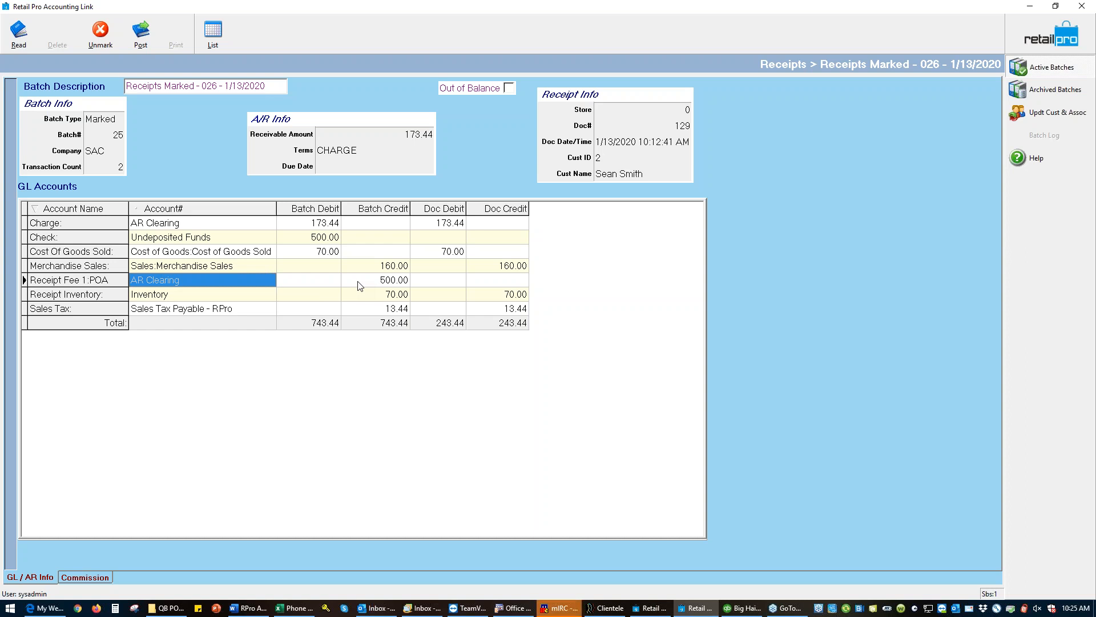
{"action": "left_click", "coordinate": [363, 244]}
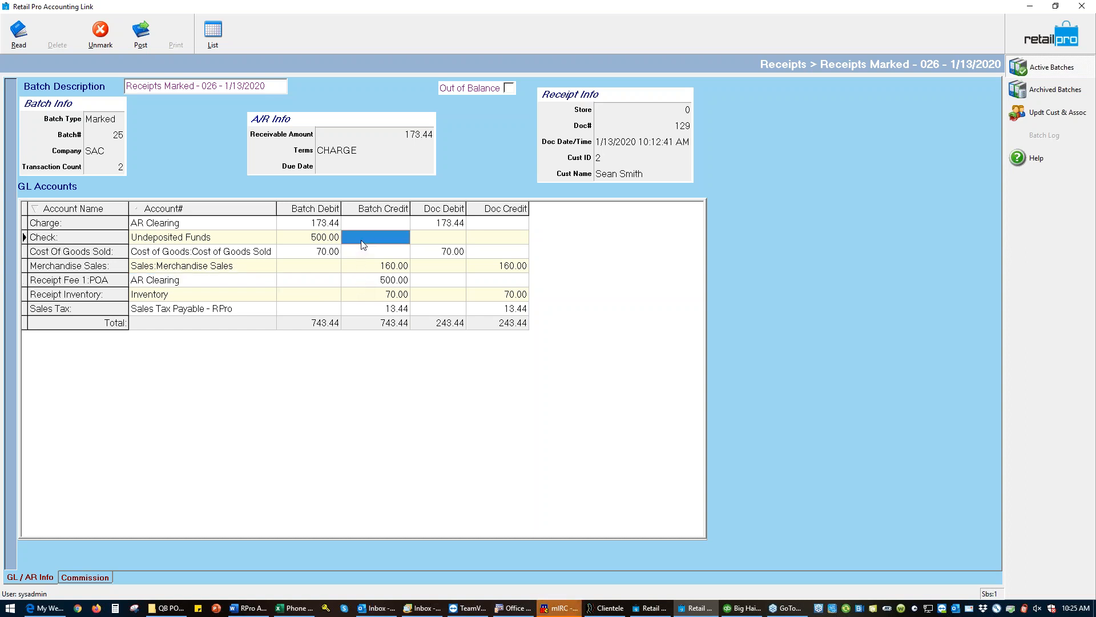
{"action": "left_click", "coordinate": [361, 254]}
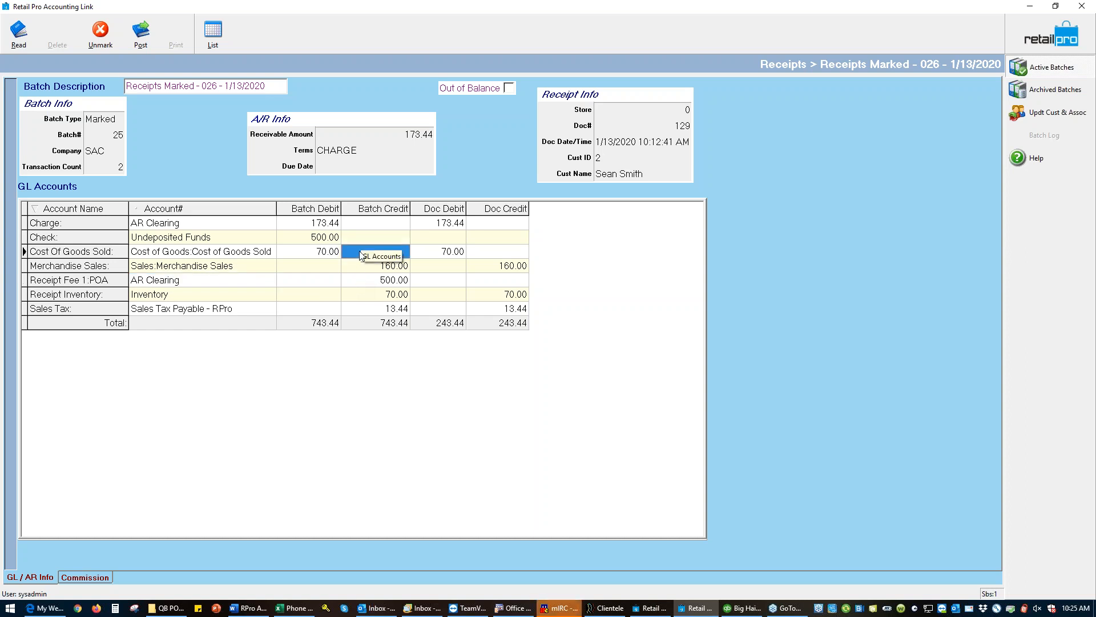
{"action": "left_click", "coordinate": [351, 299]}
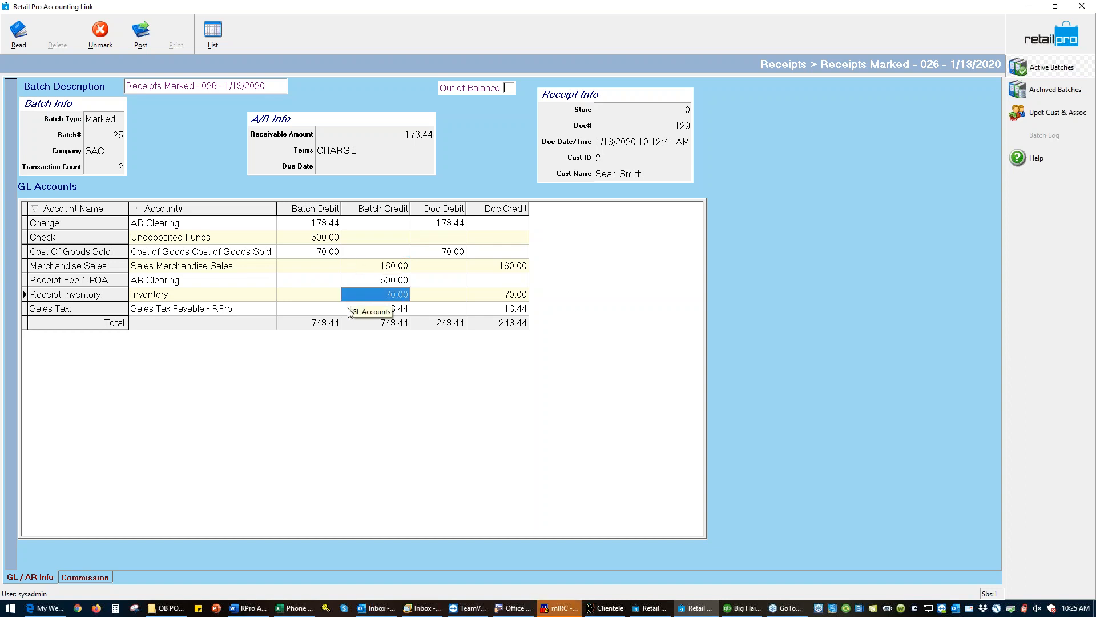
{"action": "left_click", "coordinate": [349, 310]}
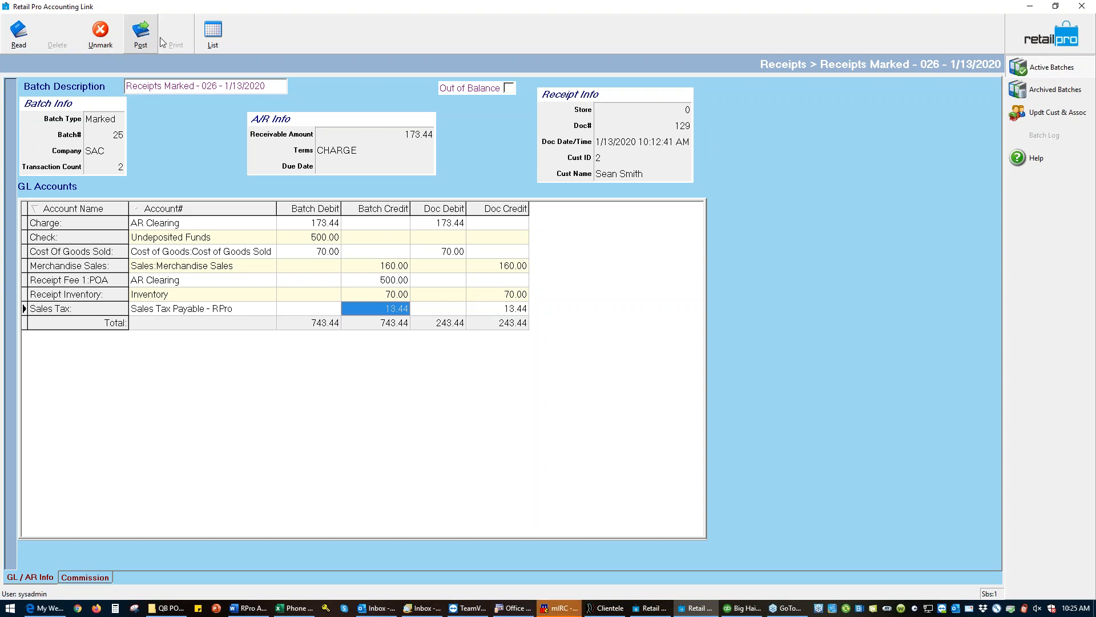
{"action": "left_click", "coordinate": [208, 32]}
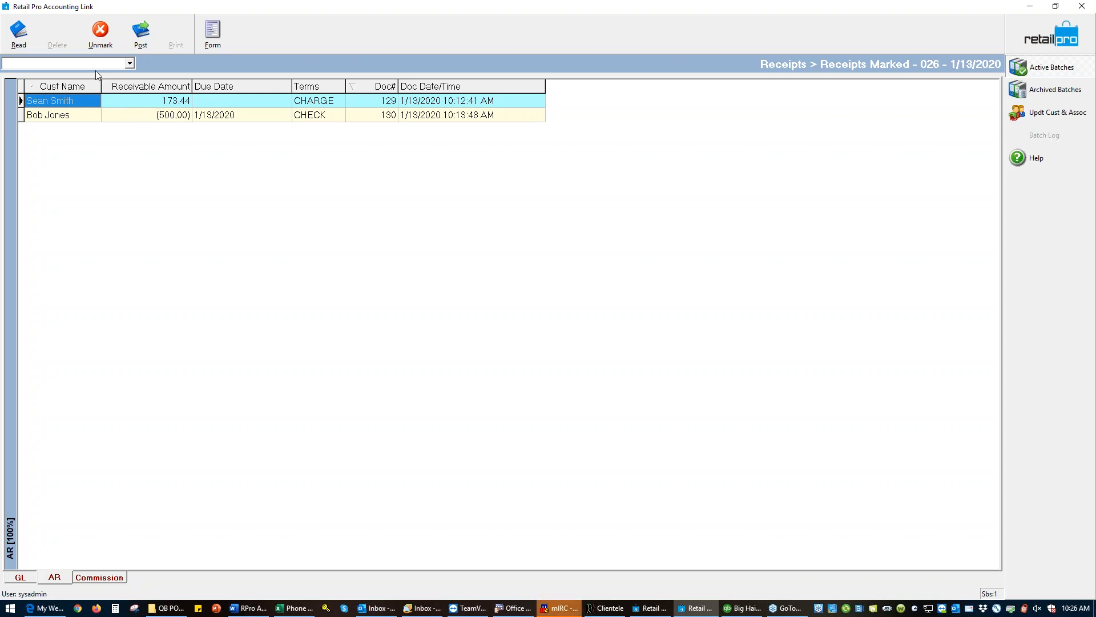
{"action": "left_click", "coordinate": [213, 31]}
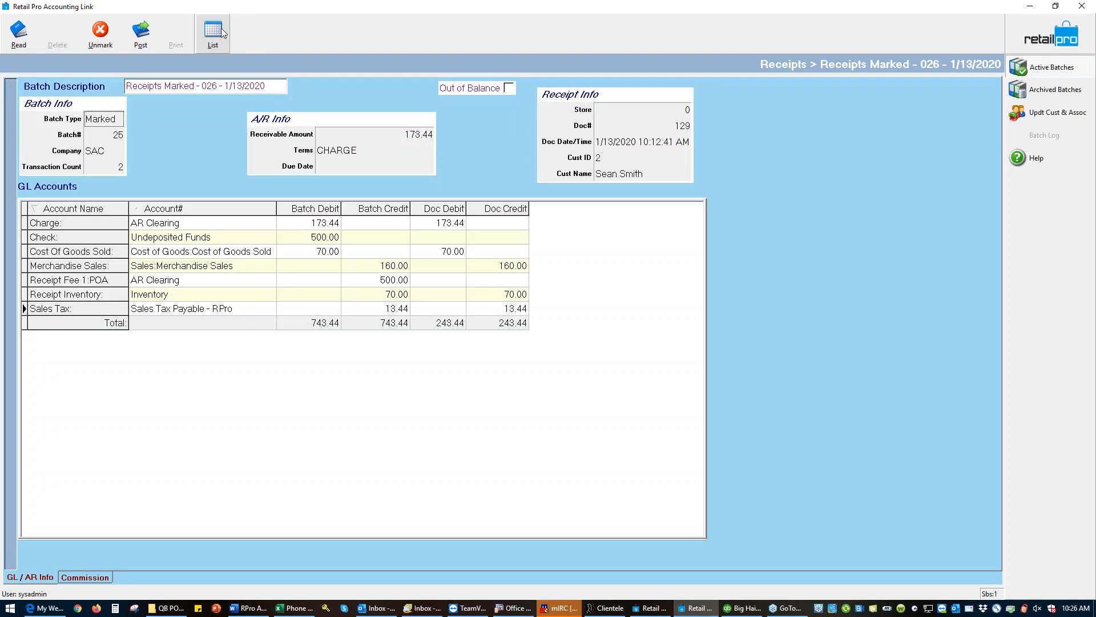
- Post the marked receipts batch with posting date 1/13/2020, consolidating G/L accounts by store
{"action": "left_click", "coordinate": [148, 38]}
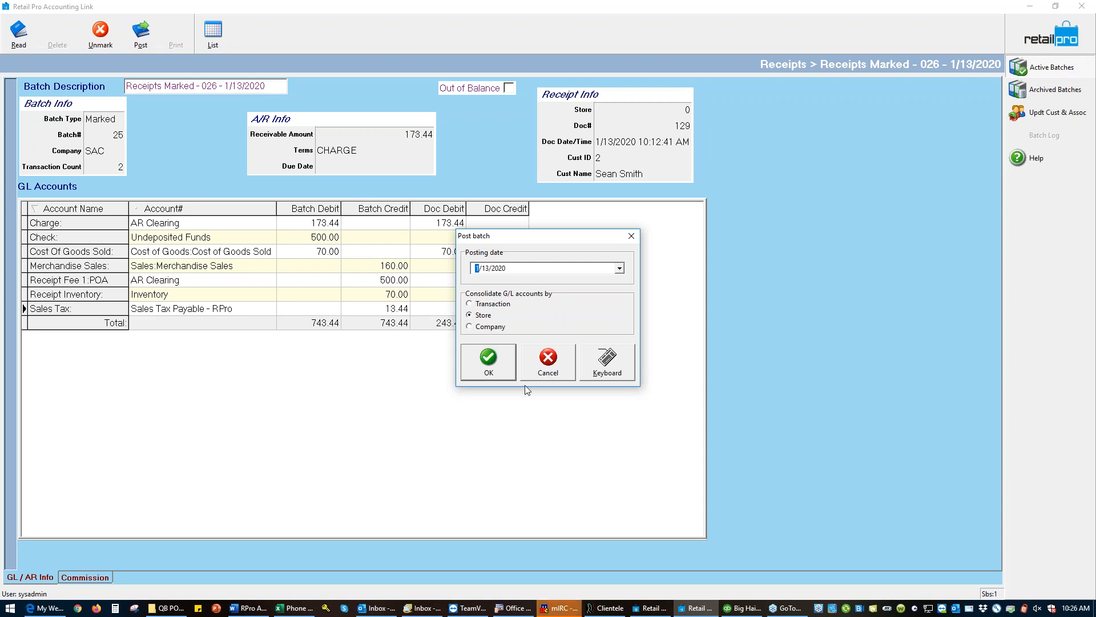
{"action": "left_click", "coordinate": [488, 359]}
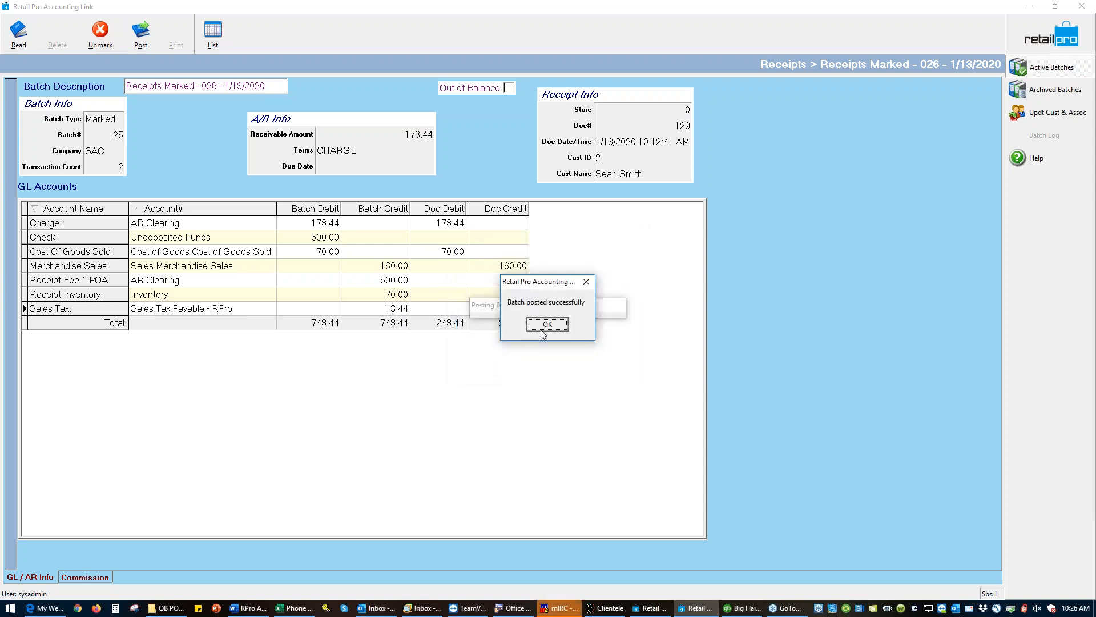
{"action": "left_click", "coordinate": [540, 329]}
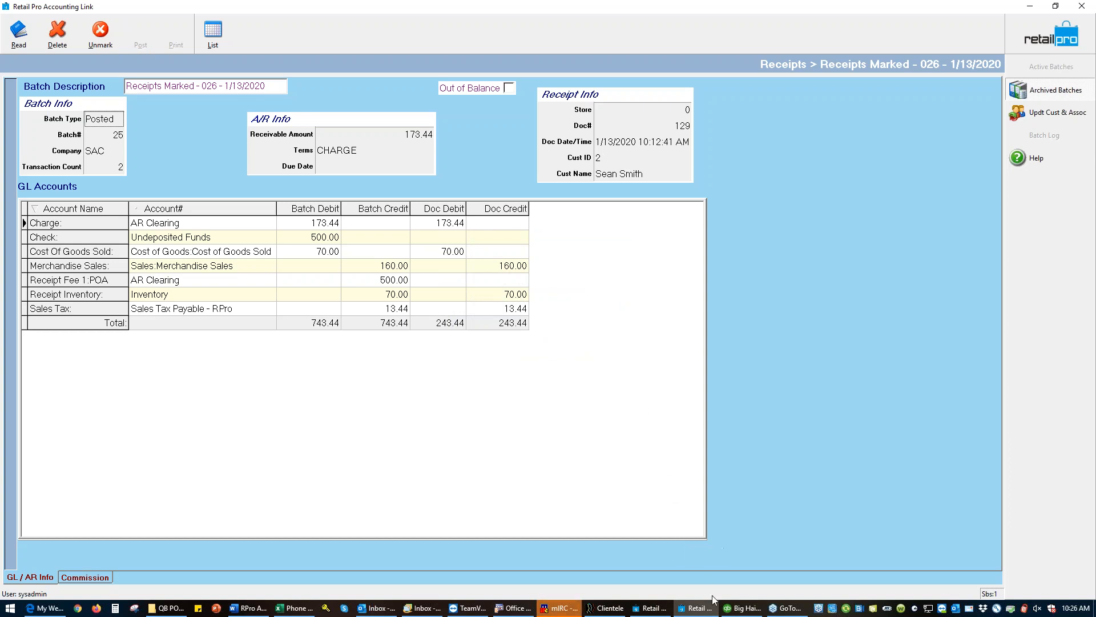
- Switch to QuickBooks, start an IIF file import, and move Receipts Marked - 025 - 12042019_SAC_23.iif into the Imported Batches folder
{"action": "left_click", "coordinate": [739, 608]}
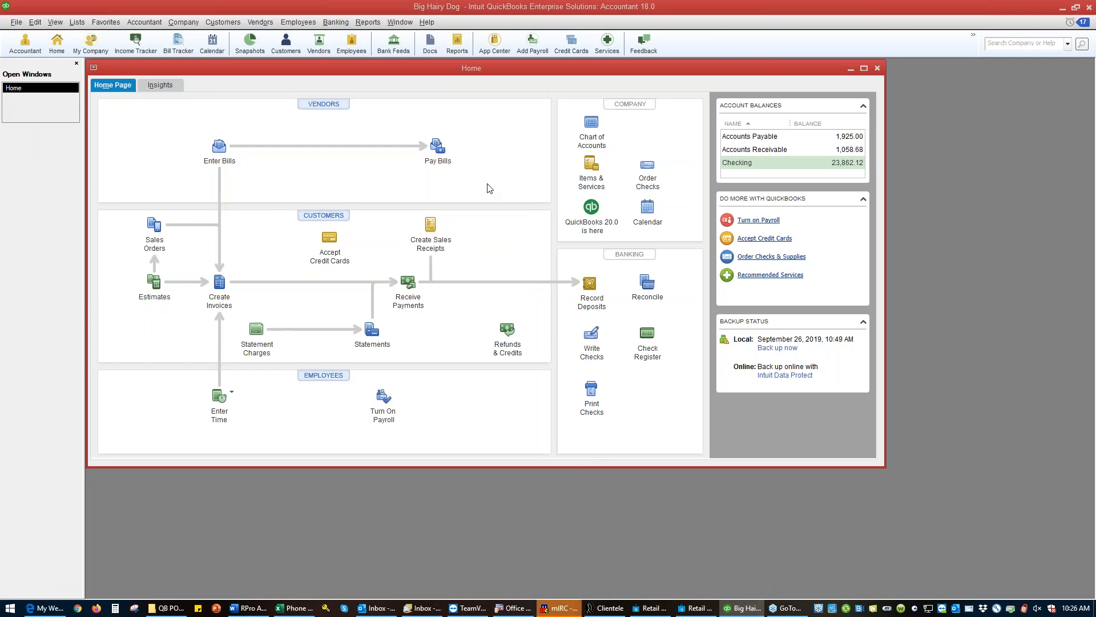
{"action": "left_click", "coordinate": [17, 22]}
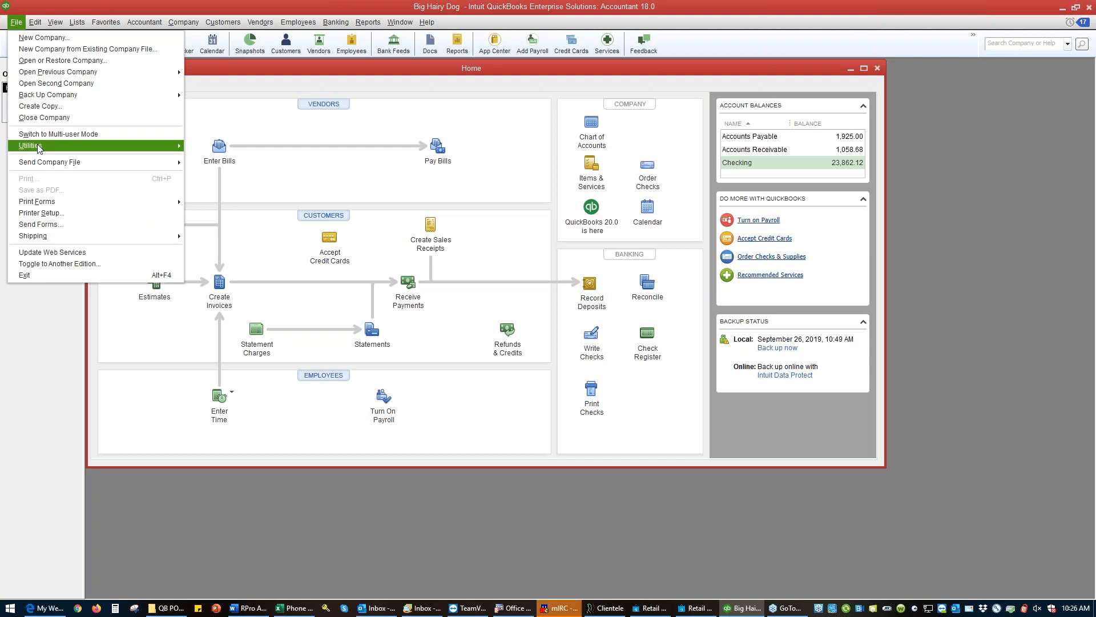
{"action": "mouse_move", "coordinate": [39, 148]}
{"action": "mouse_move", "coordinate": [246, 151]}
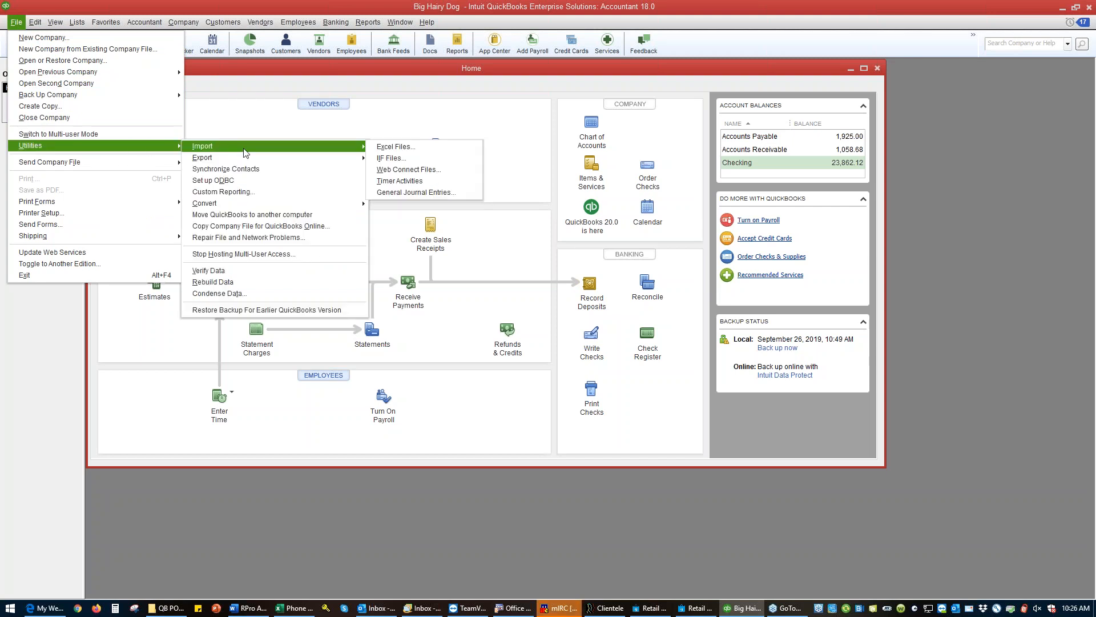
{"action": "left_click", "coordinate": [379, 160]}
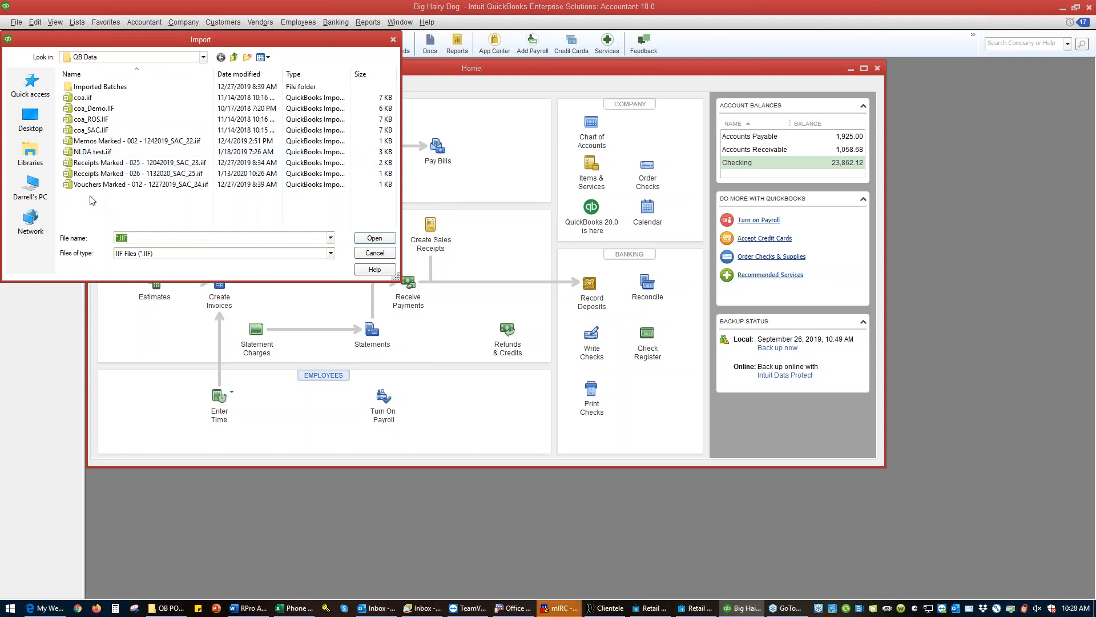
{"action": "left_click", "coordinate": [91, 166]}
{"action": "left_click_drag", "start_coordinate": [91, 166], "coordinate": [102, 91]}
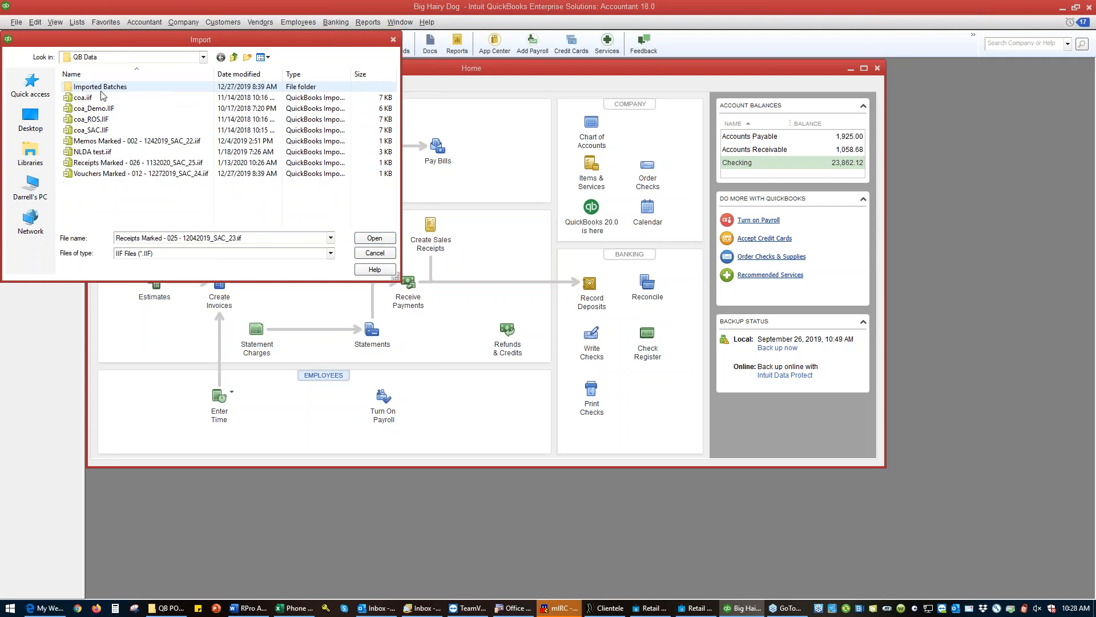
- Import Receipts Marked - 026 - 1132020_SAC_25.iif, allowing the transaction that exceeds the customer's credit limit
{"action": "left_click", "coordinate": [148, 164]}
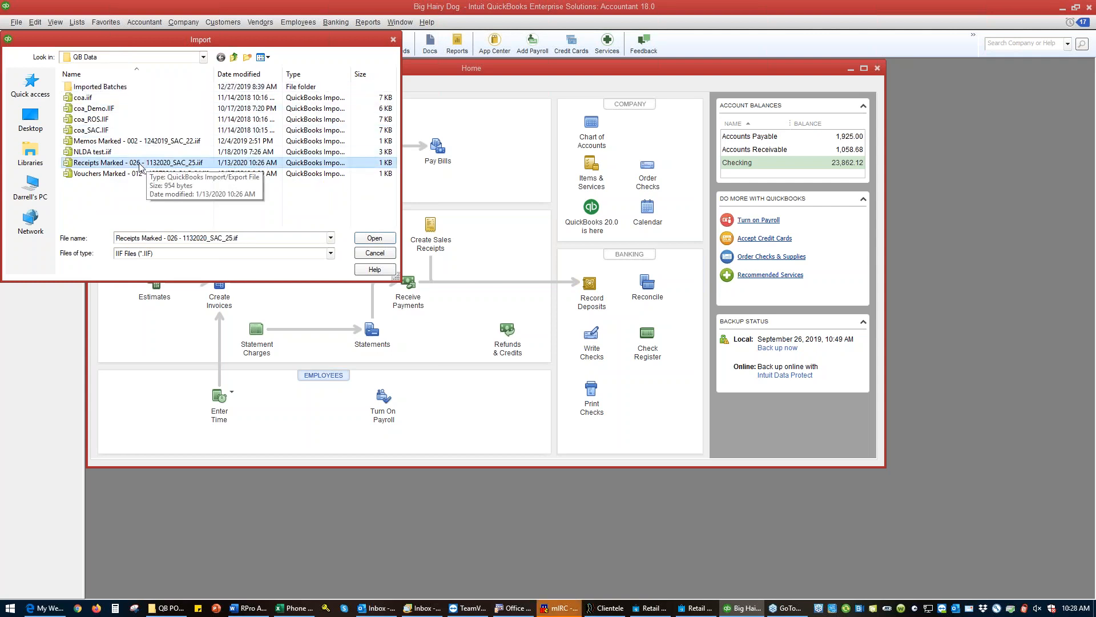
{"action": "left_click", "coordinate": [365, 240]}
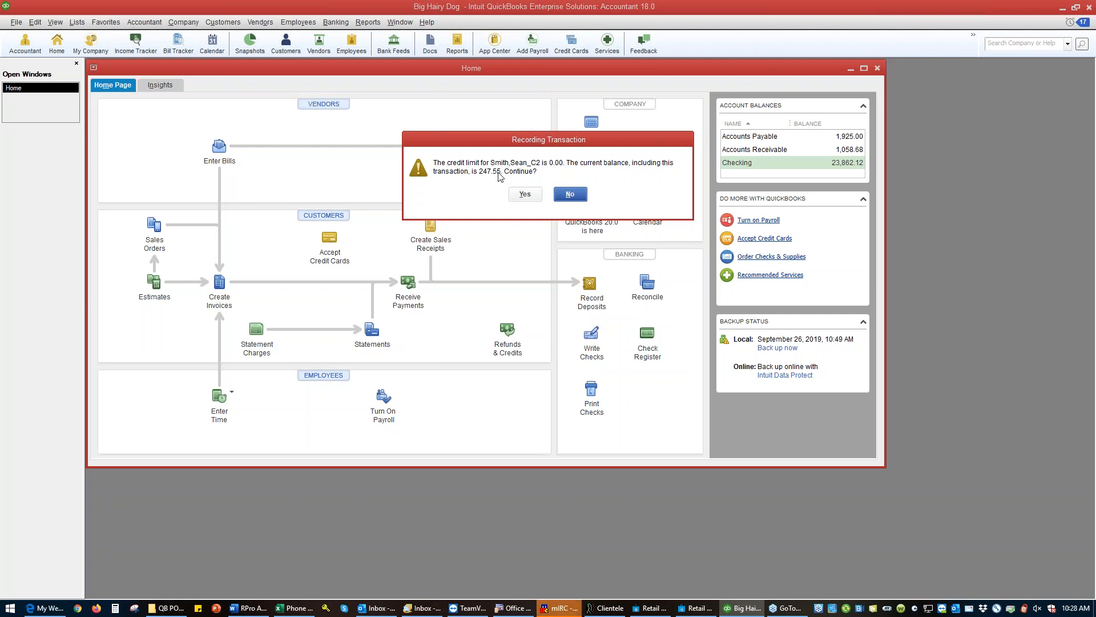
{"action": "left_click", "coordinate": [525, 195]}
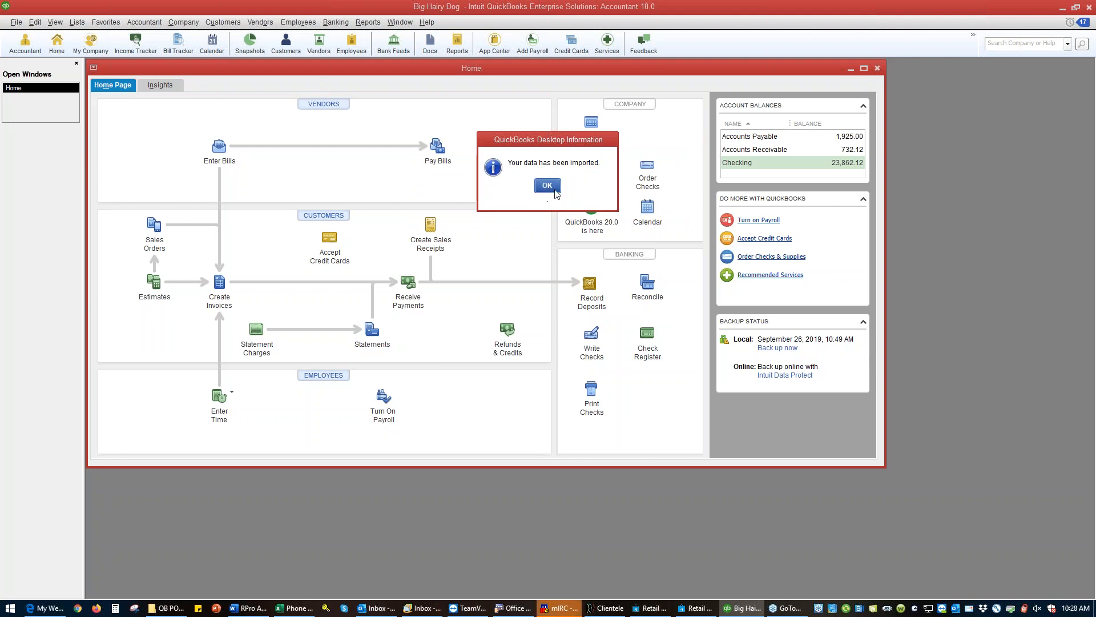
{"action": "left_click", "coordinate": [547, 186]}
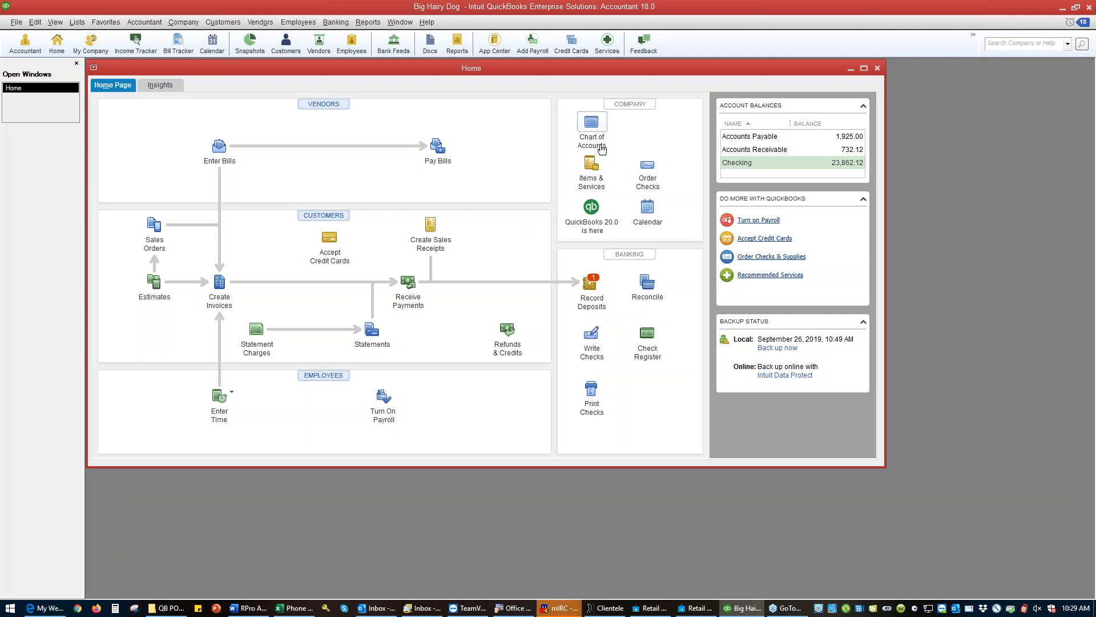
- Open the Chart of Accounts and check the balances of the AR Clearing and AP Clearing accounts
{"action": "left_click", "coordinate": [589, 125]}
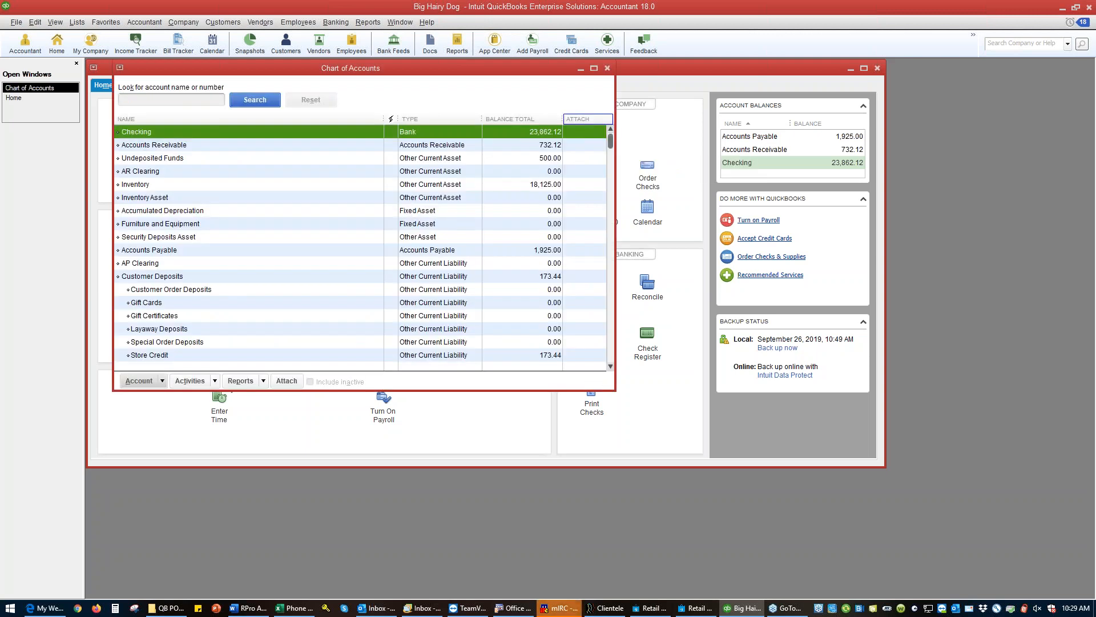
{"action": "left_click", "coordinate": [207, 174]}
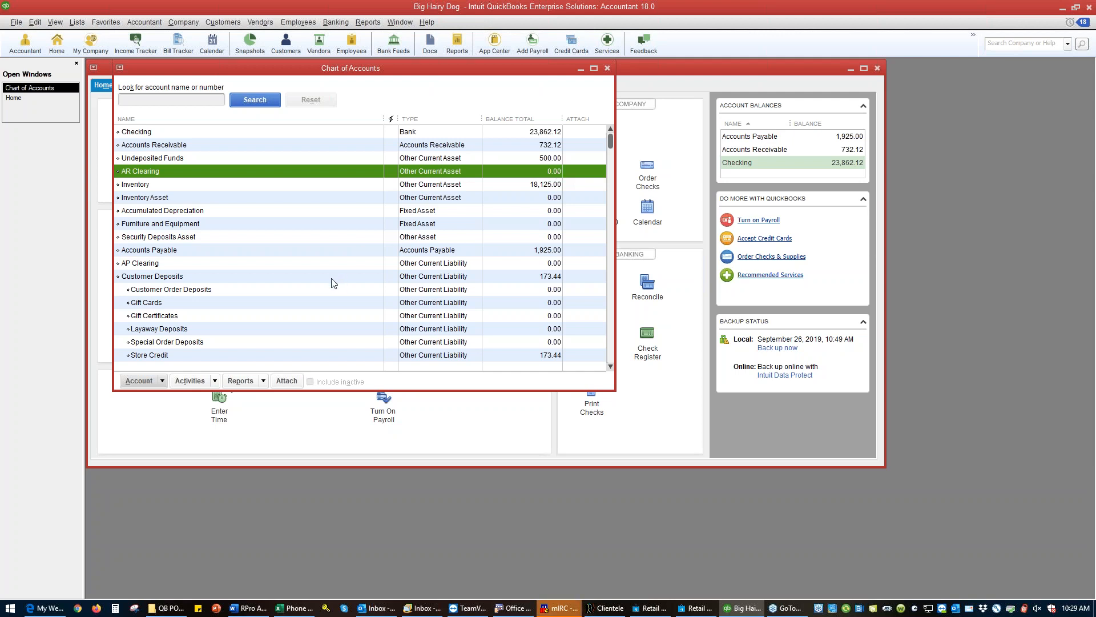
{"action": "left_click", "coordinate": [337, 264]}
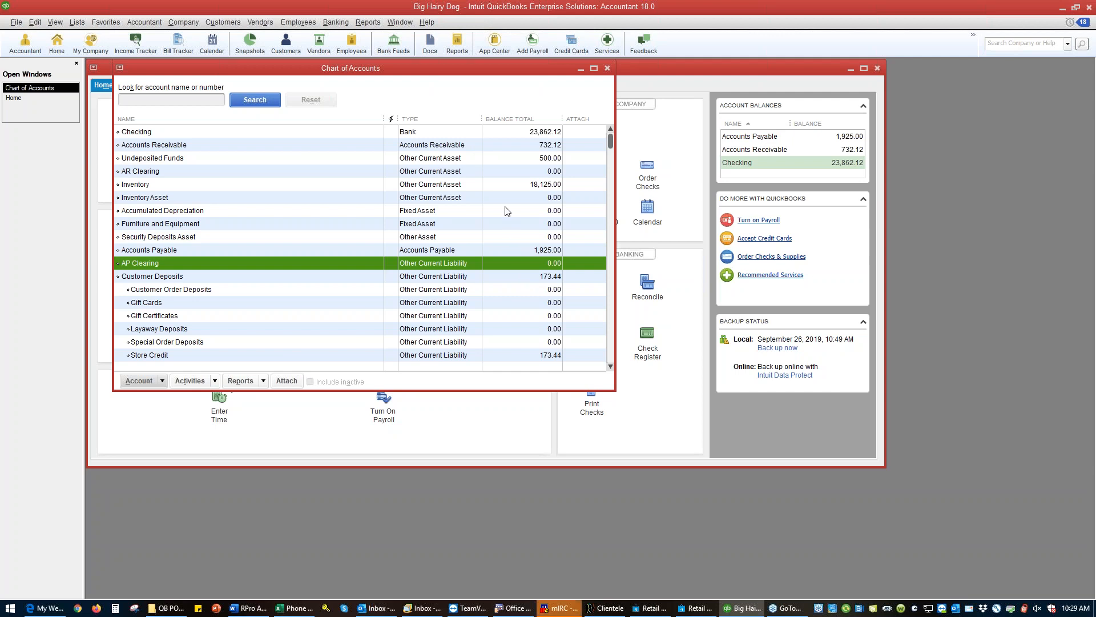
{"action": "left_click", "coordinate": [505, 175]}
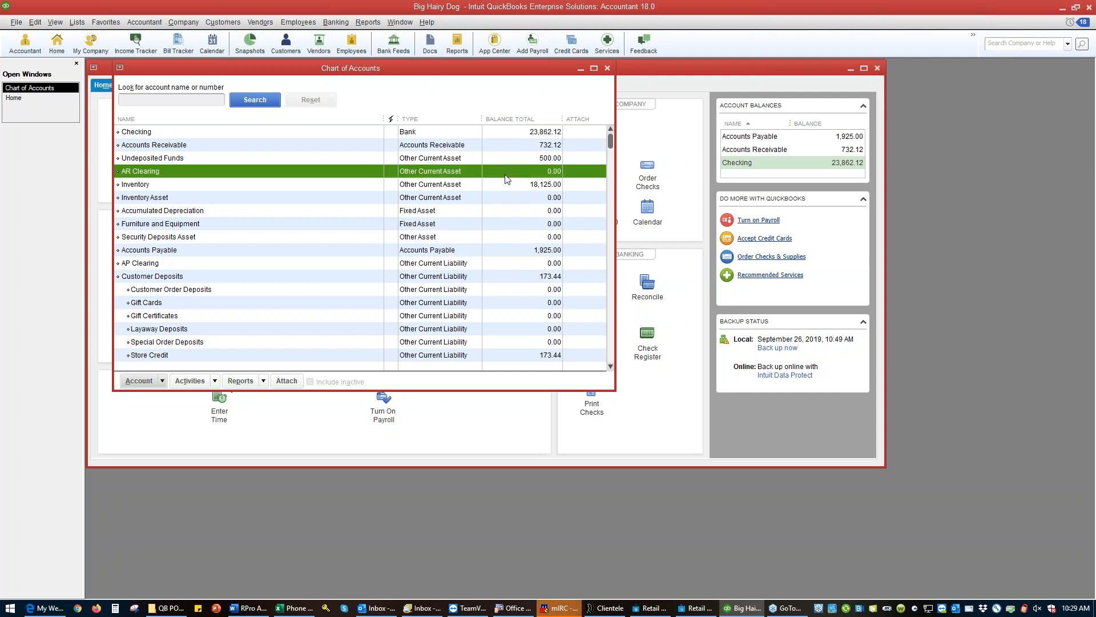
- Examine the AR Clearing register's 01/13/2020 journal, invoice and payment entries and running balance, and close the register and account list
{"action": "double_click", "coordinate": [505, 175]}
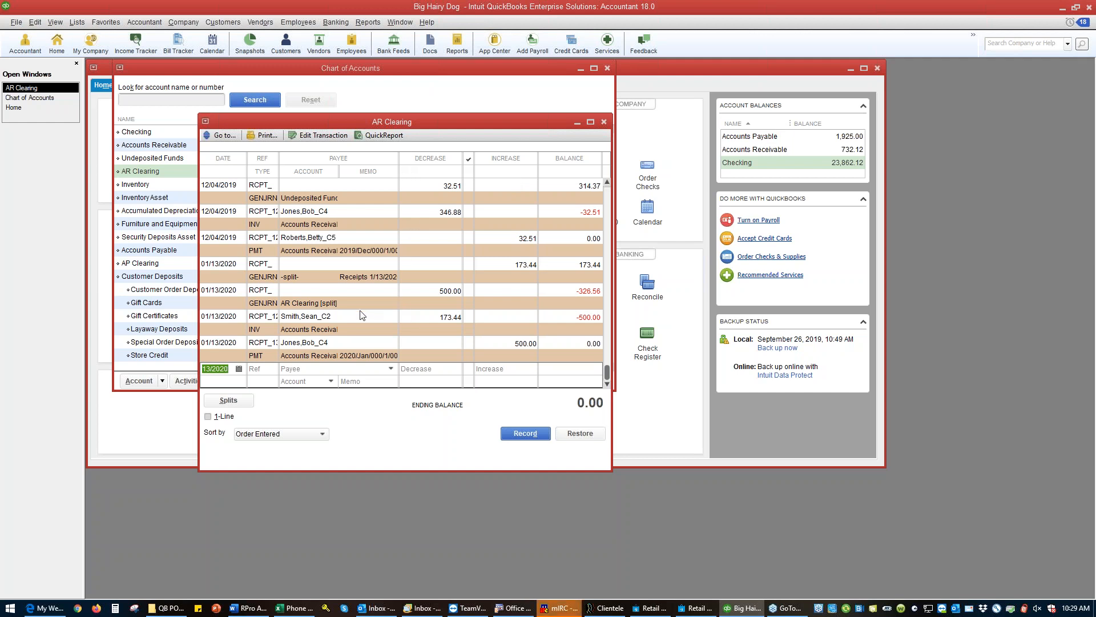
{"action": "left_click", "coordinate": [270, 303]}
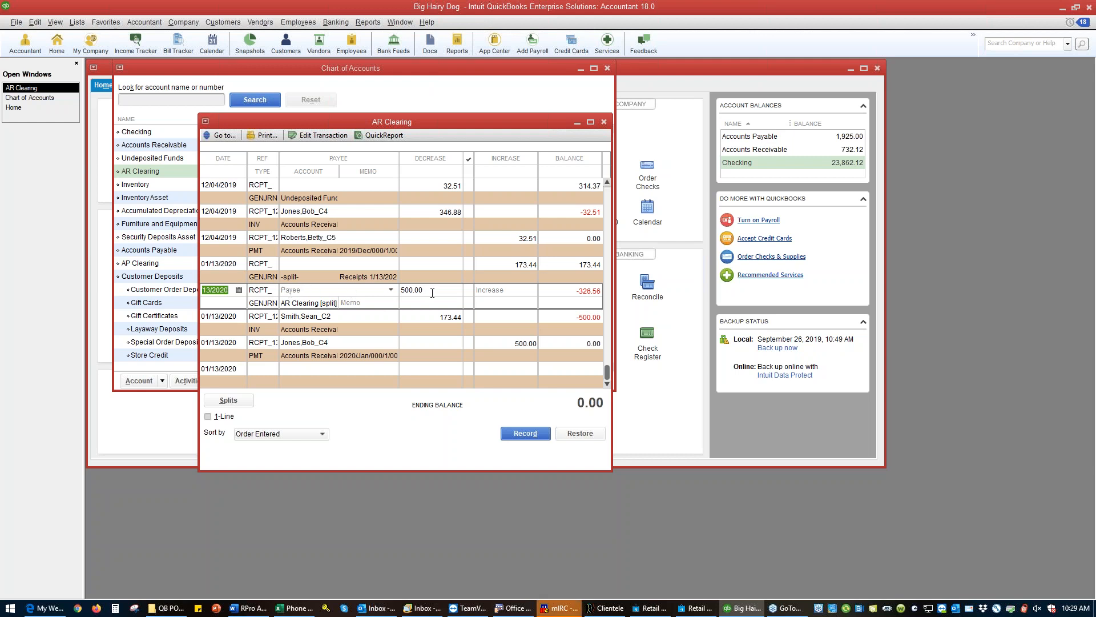
{"action": "left_click", "coordinate": [507, 266]}
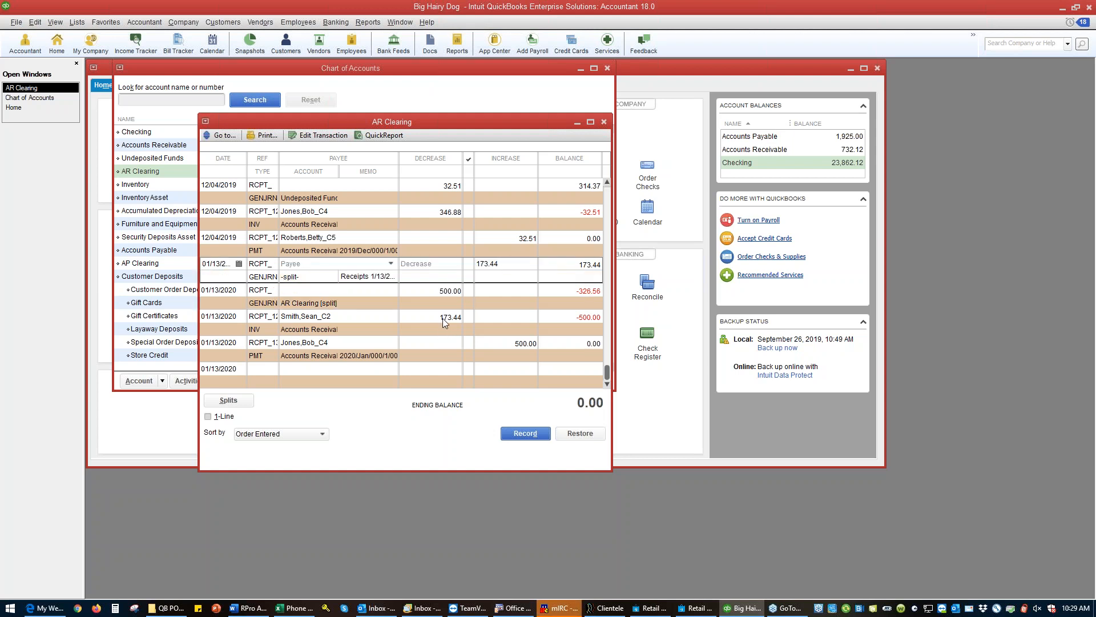
{"action": "left_click", "coordinate": [427, 315]}
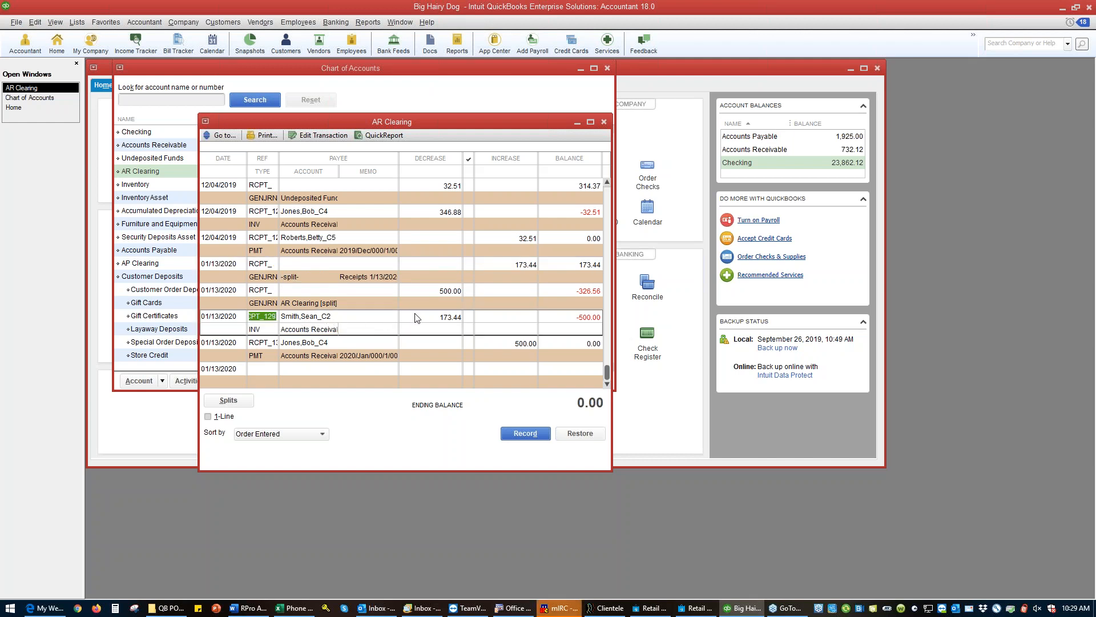
{"action": "left_click", "coordinate": [424, 341]}
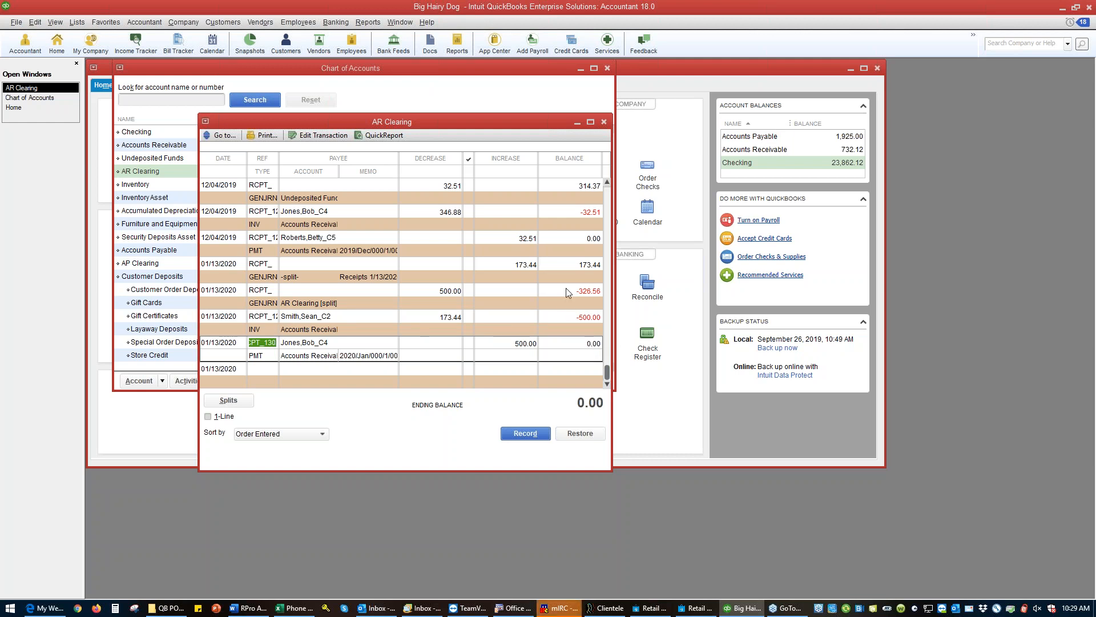
{"action": "left_click", "coordinate": [581, 248]}
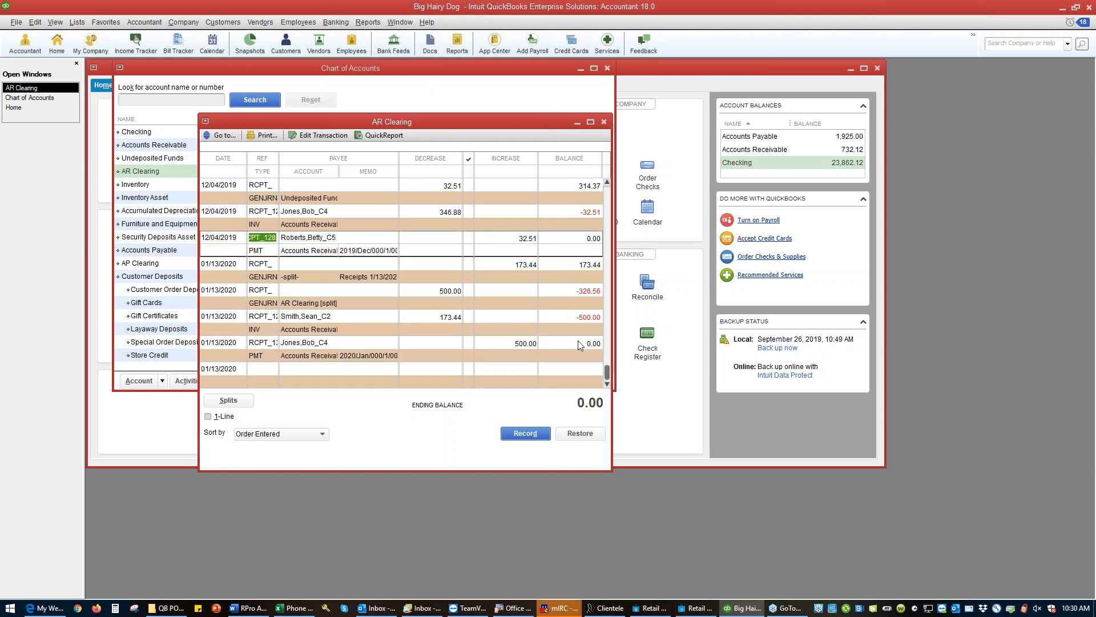
{"action": "left_click", "coordinate": [579, 345]}
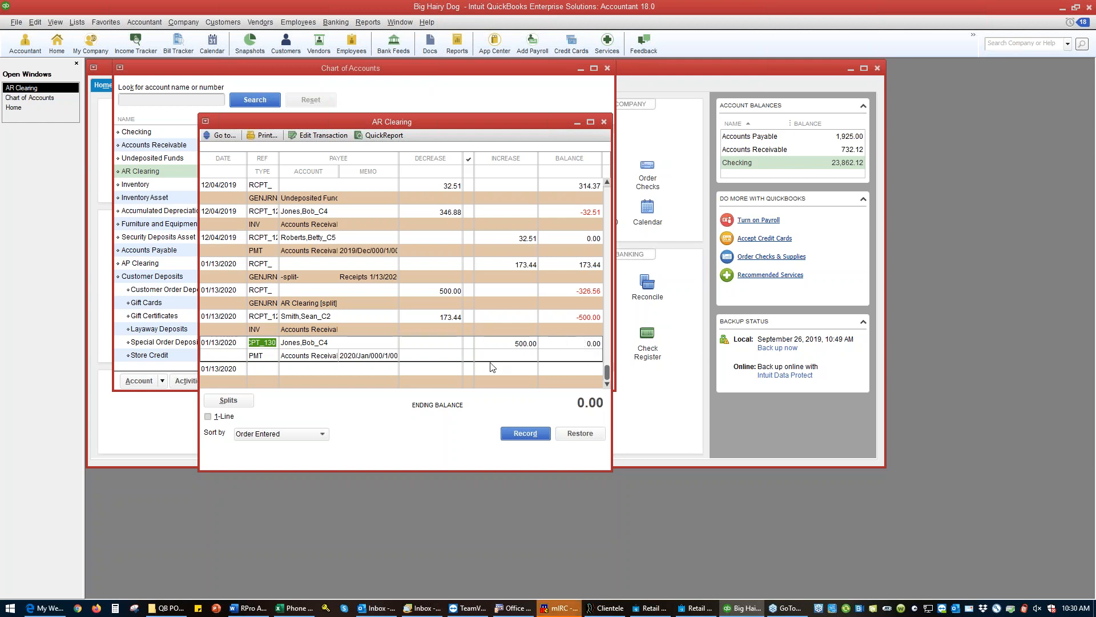
{"action": "left_click", "coordinate": [605, 122]}
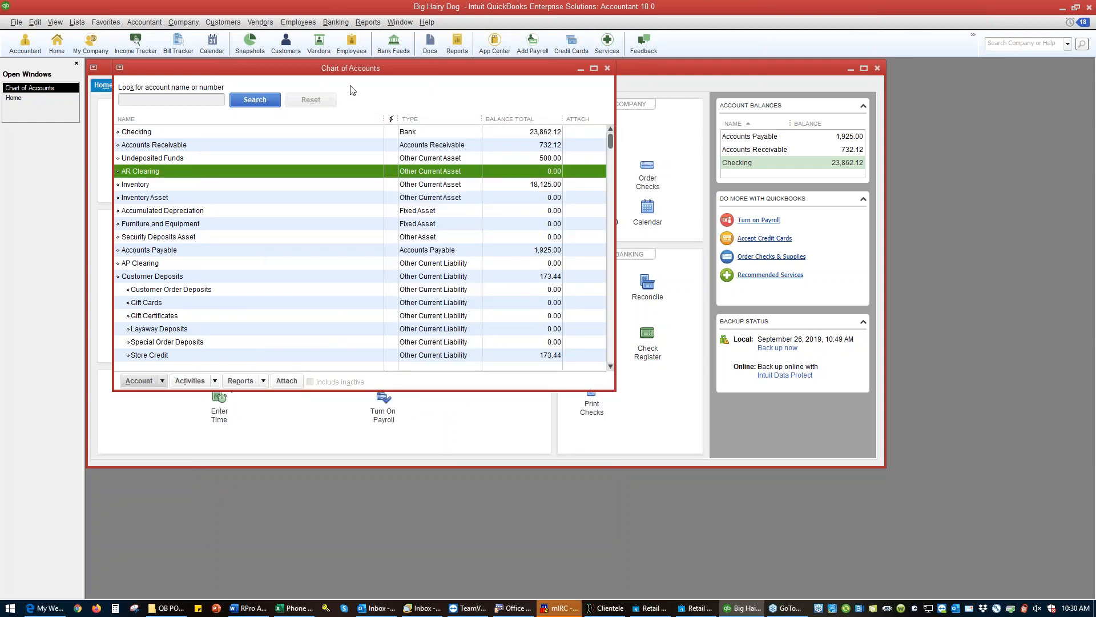
{"action": "left_click", "coordinate": [606, 68]}
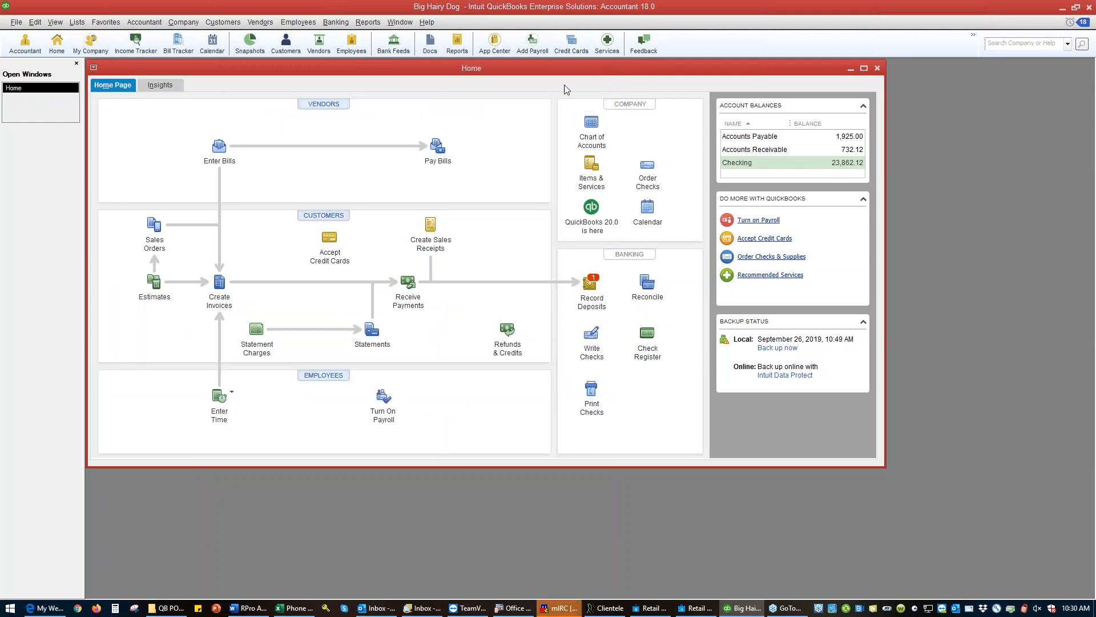
- Review the 01/13/2020 invoice and payment under their two customers in the Customer Center, and close it
{"action": "left_click", "coordinate": [323, 215]}
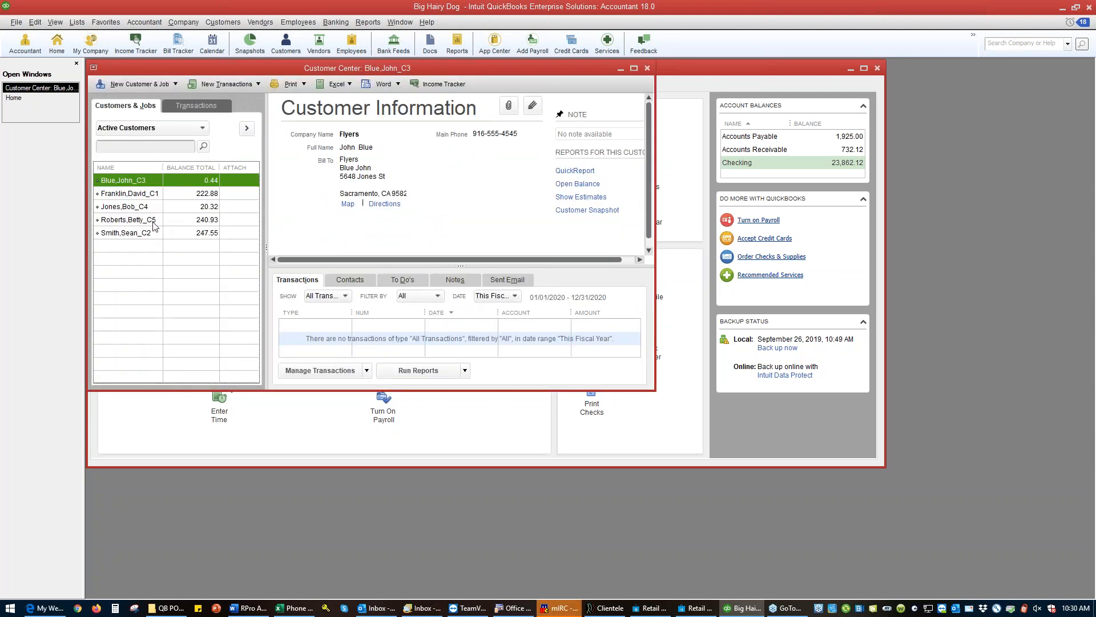
{"action": "left_click", "coordinate": [144, 235]}
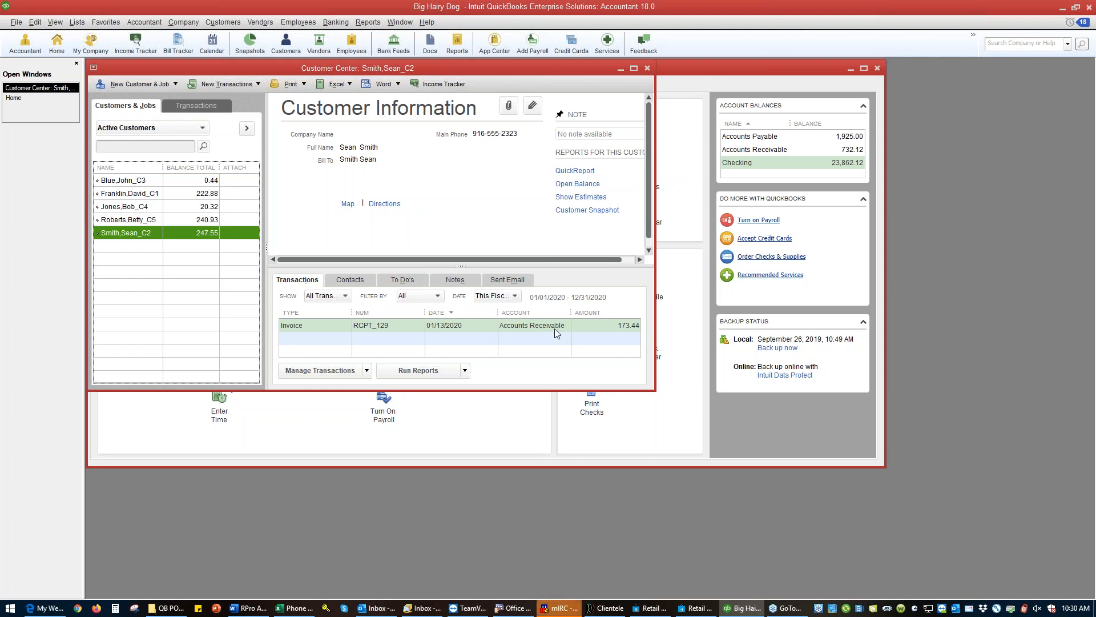
{"action": "left_click", "coordinate": [188, 212]}
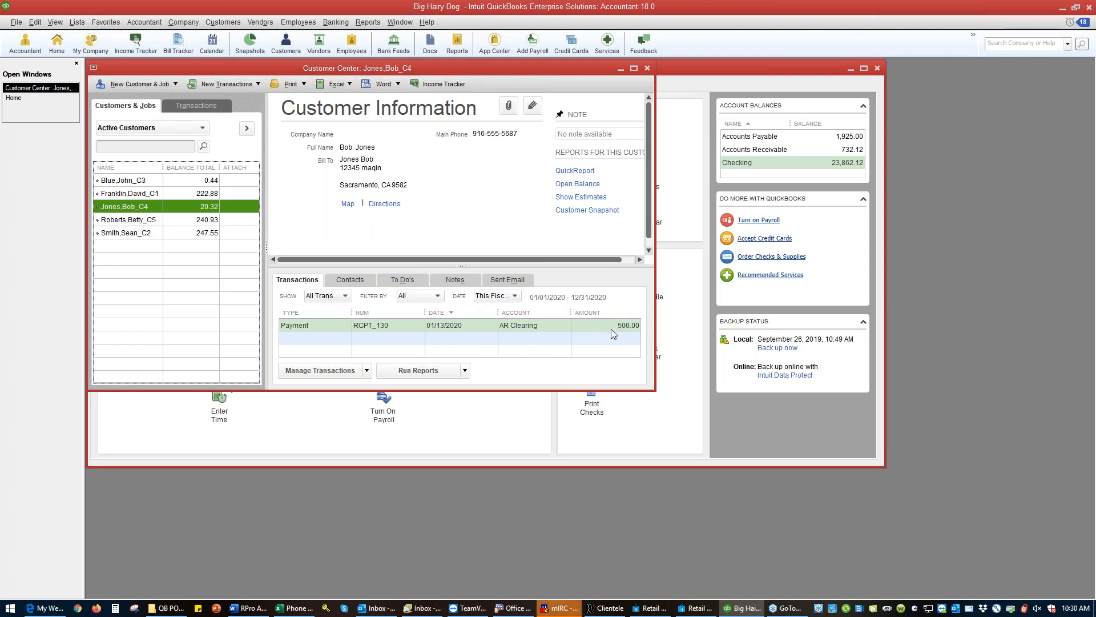
{"action": "left_click", "coordinate": [647, 68]}
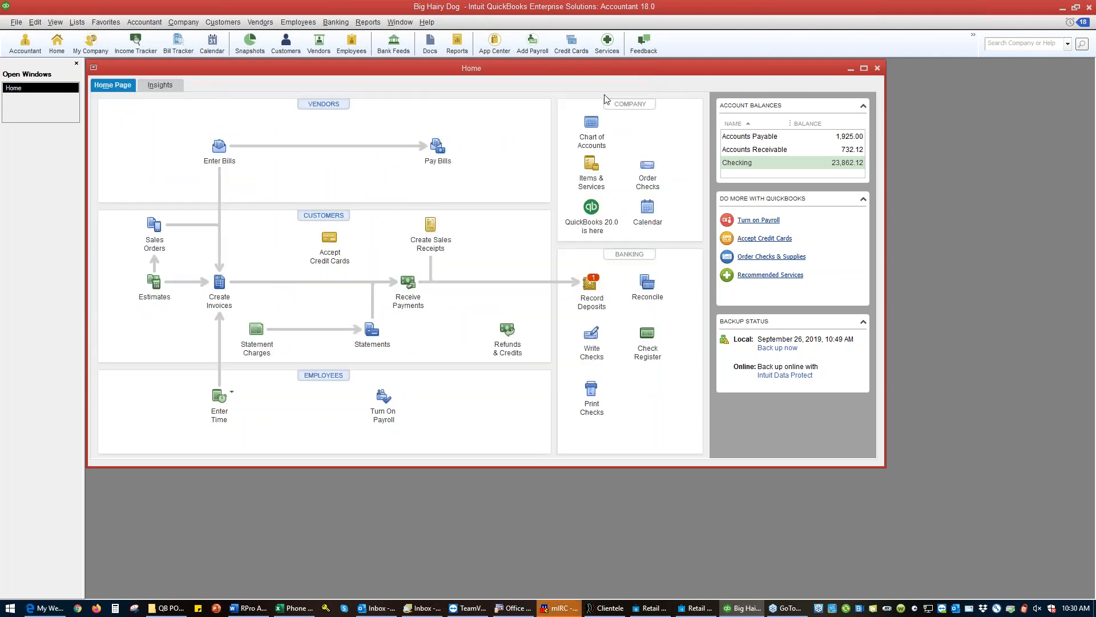
- Run the Open Invoices report from the Customers & Receivables reports
{"action": "left_click", "coordinate": [369, 22]}
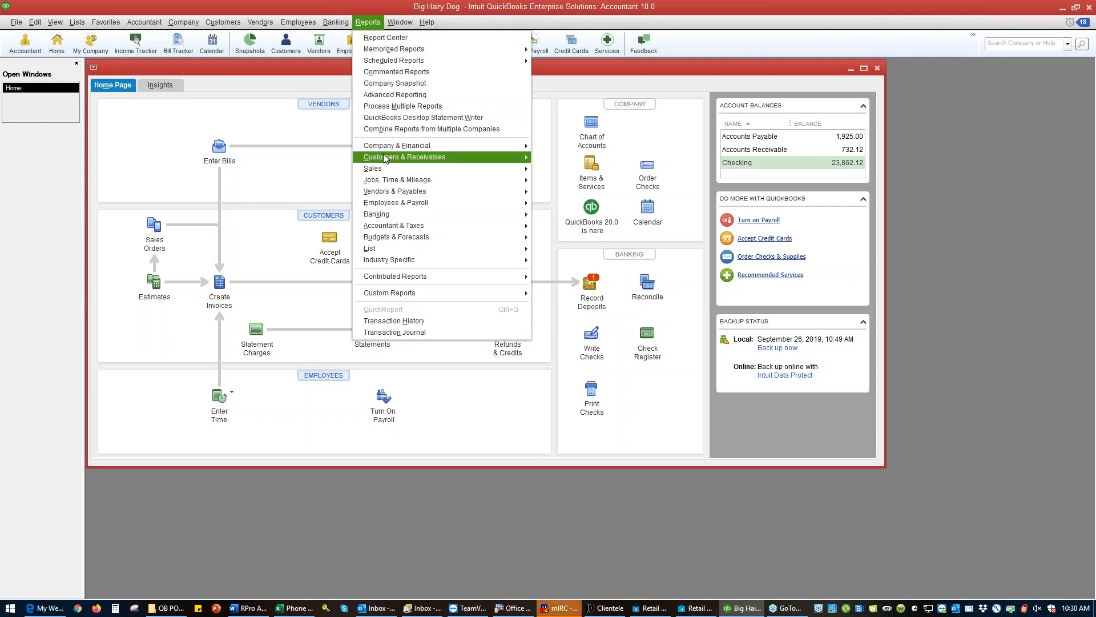
{"action": "mouse_move", "coordinate": [384, 158]}
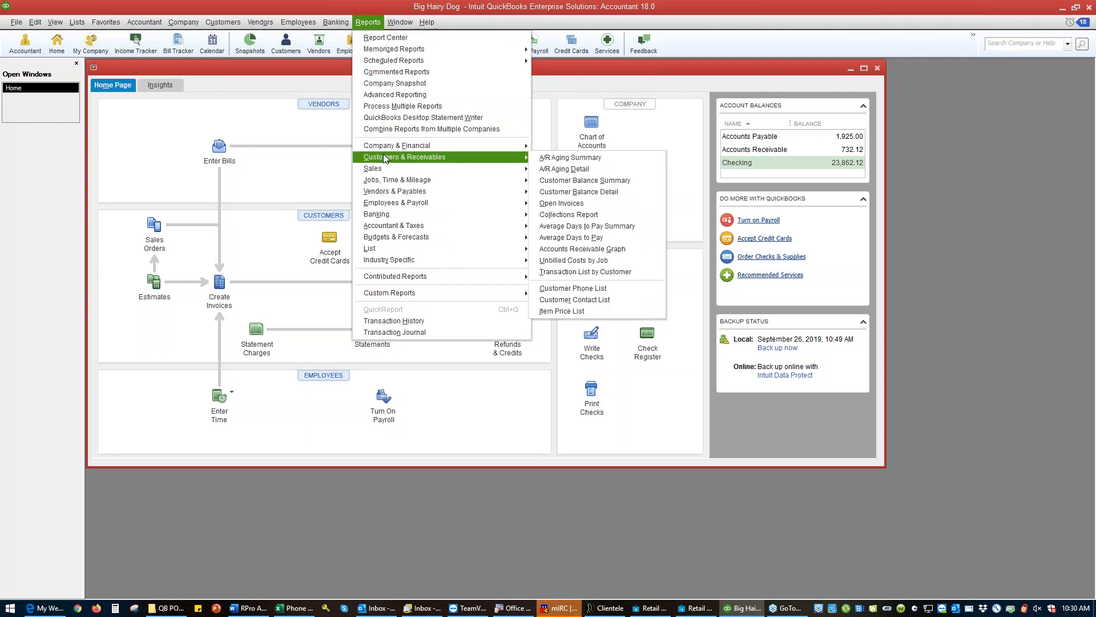
{"action": "left_click", "coordinate": [576, 207]}
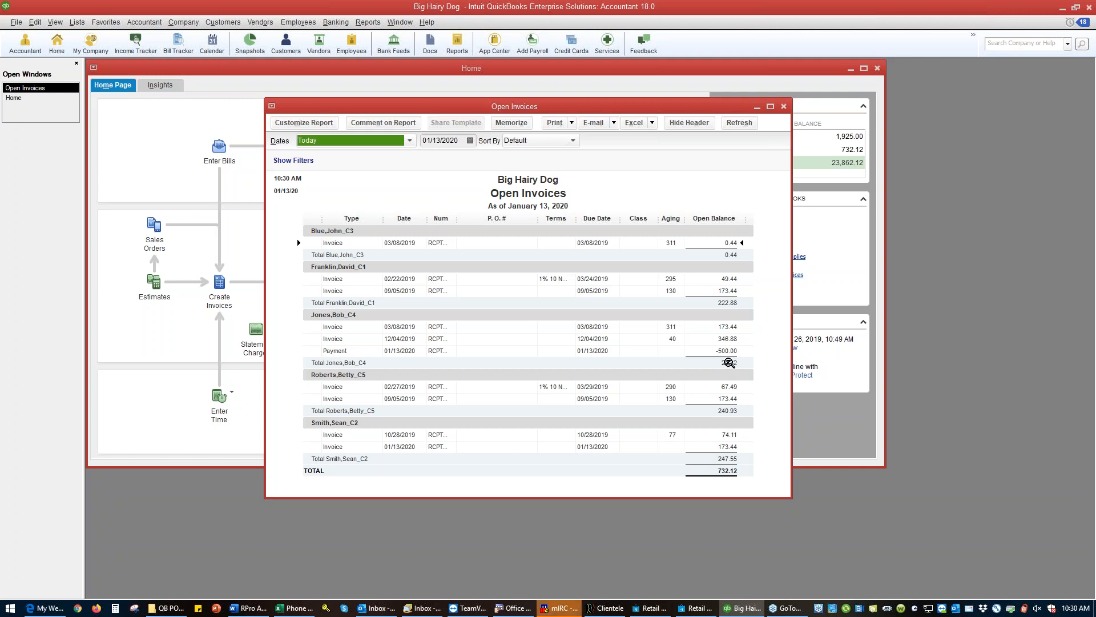
- Apply 173.44 of the customer's 01/13/2020 payment credit to the past-due 03/08/2019 invoice, and save and close the invoice
{"action": "left_click", "coordinate": [725, 327]}
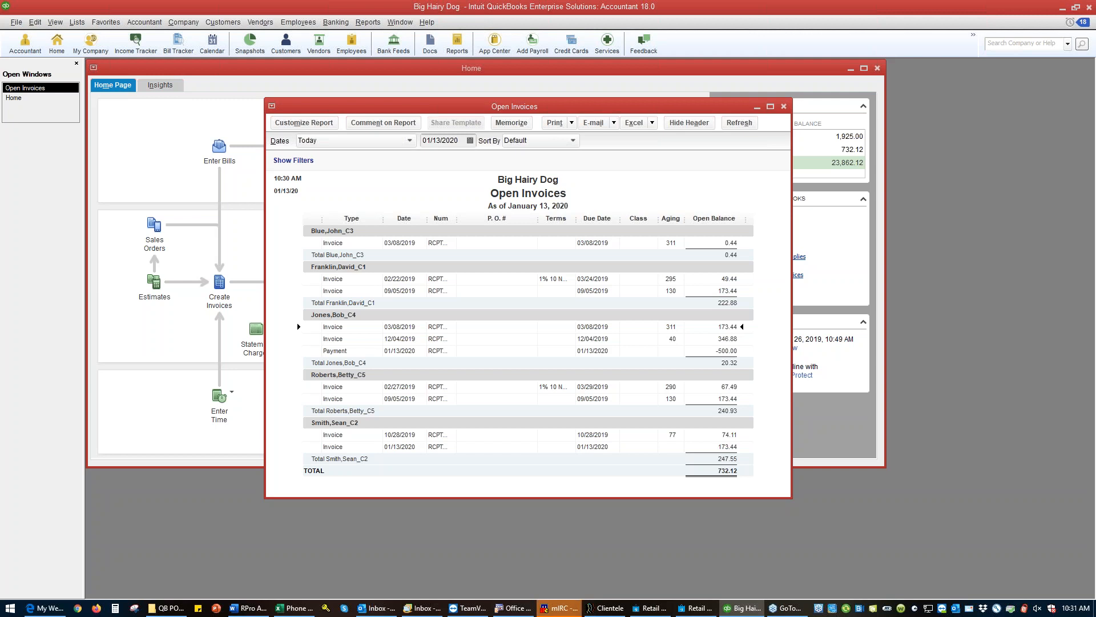
{"action": "double_click", "coordinate": [726, 327]}
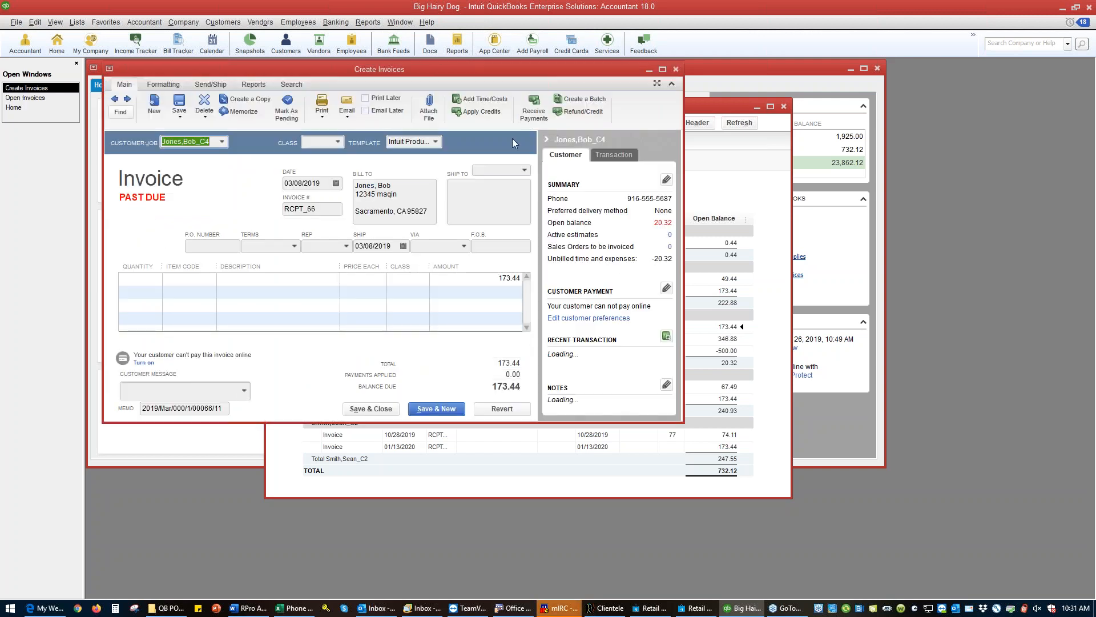
{"action": "left_click", "coordinate": [479, 112]}
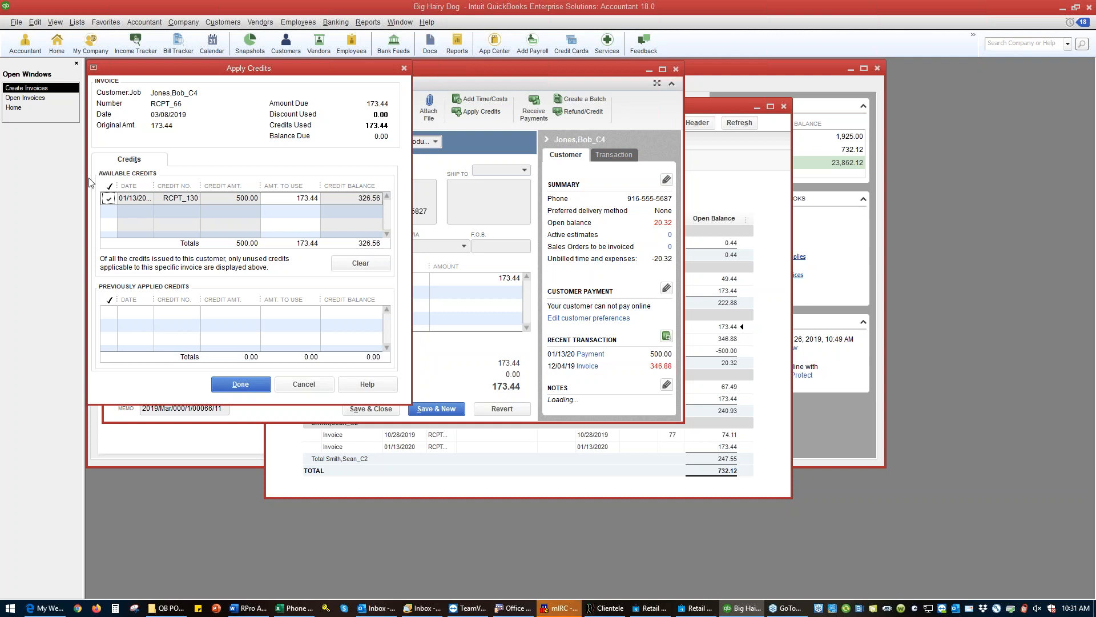
{"action": "left_click", "coordinate": [240, 386]}
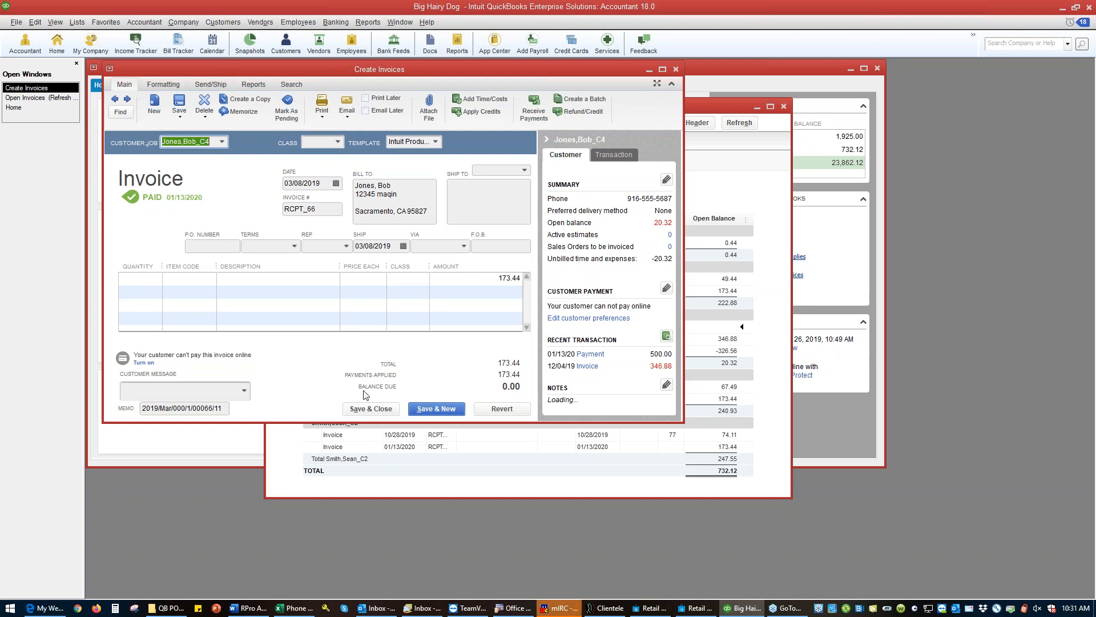
{"action": "left_click", "coordinate": [379, 412]}
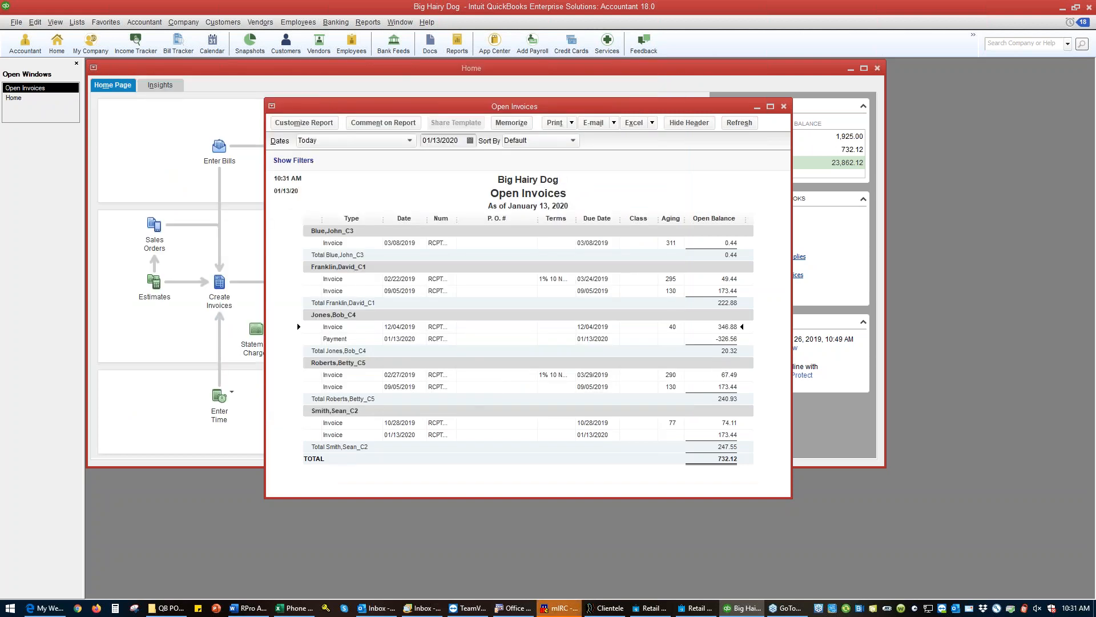
- Apply the 326.56 payment credit from 01/13/2020 to the 12/04/2019 invoice, save and close it, and close the Open Invoices report
{"action": "double_click", "coordinate": [729, 329]}
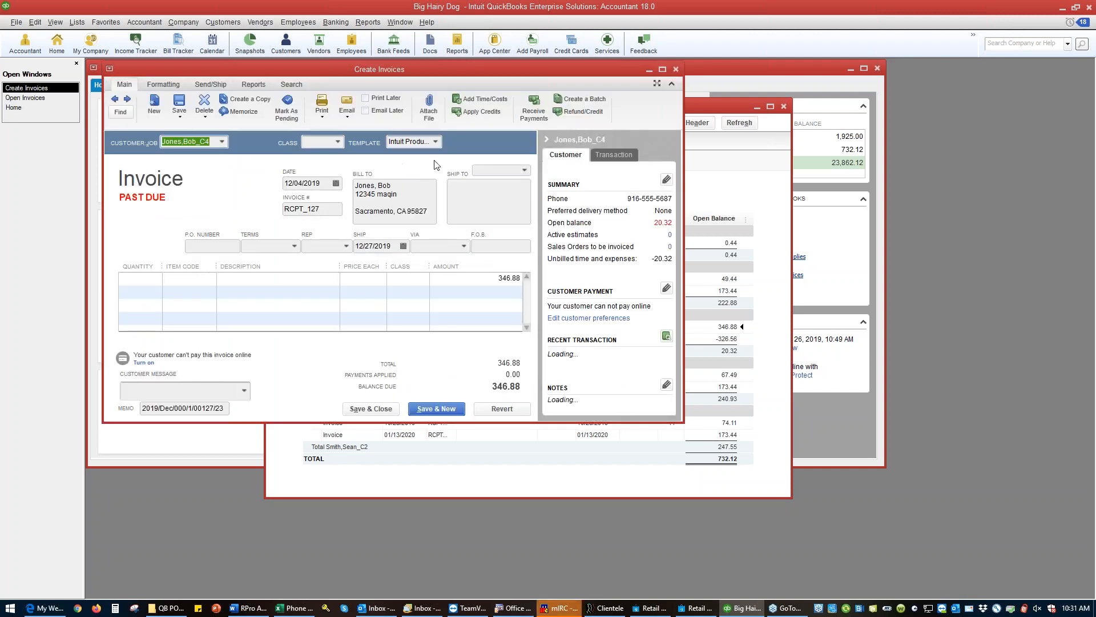
{"action": "left_click", "coordinate": [472, 111]}
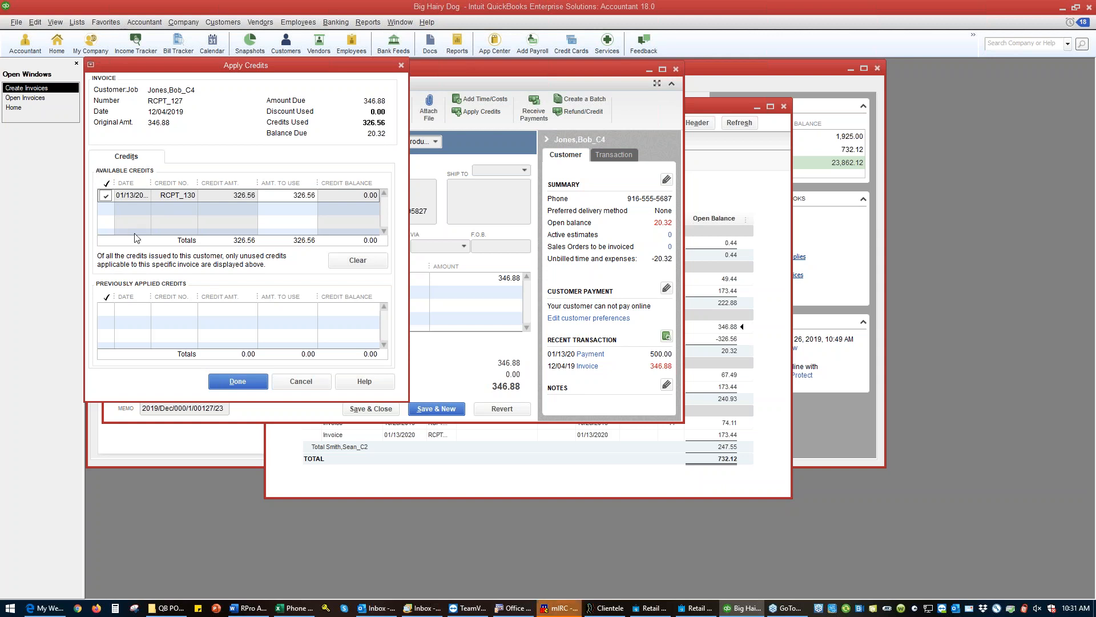
{"action": "left_click", "coordinate": [238, 382]}
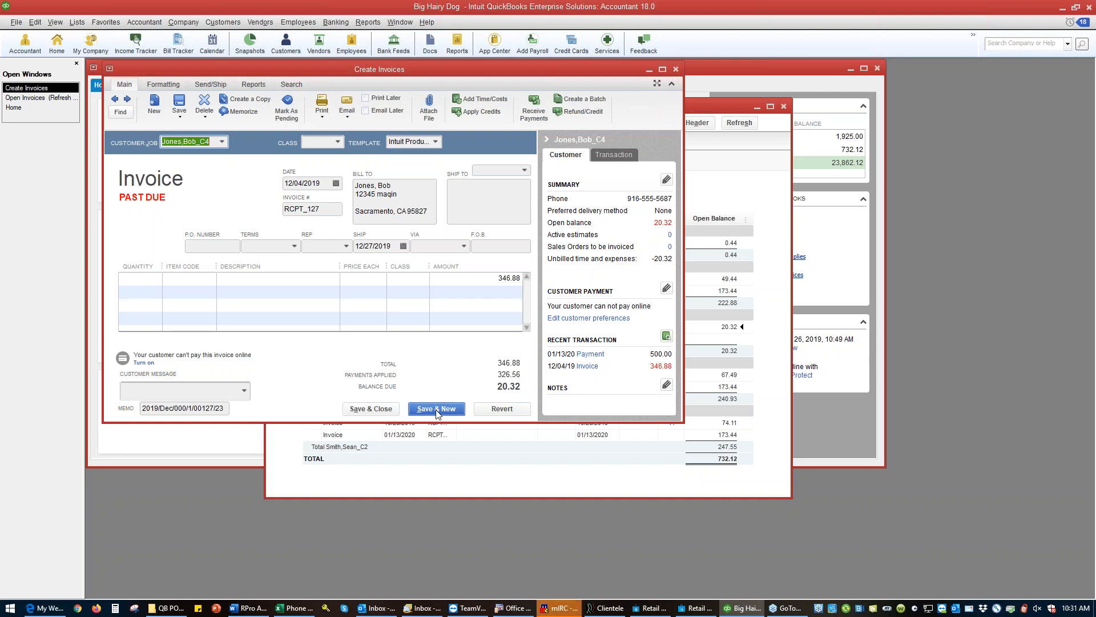
{"action": "left_click", "coordinate": [388, 409]}
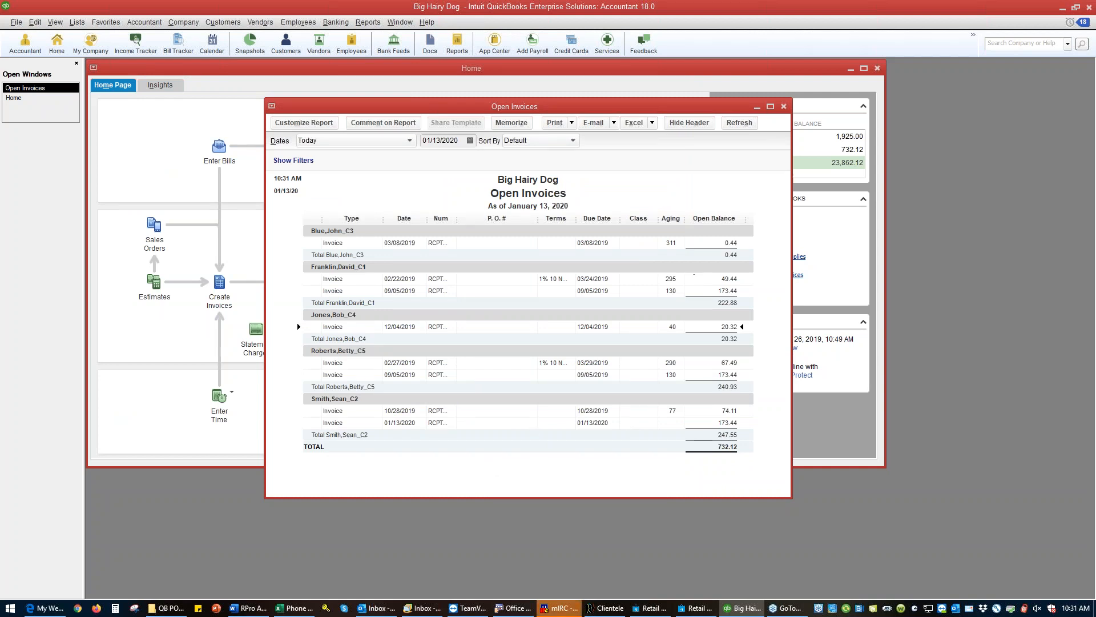
{"action": "left_click", "coordinate": [783, 106]}
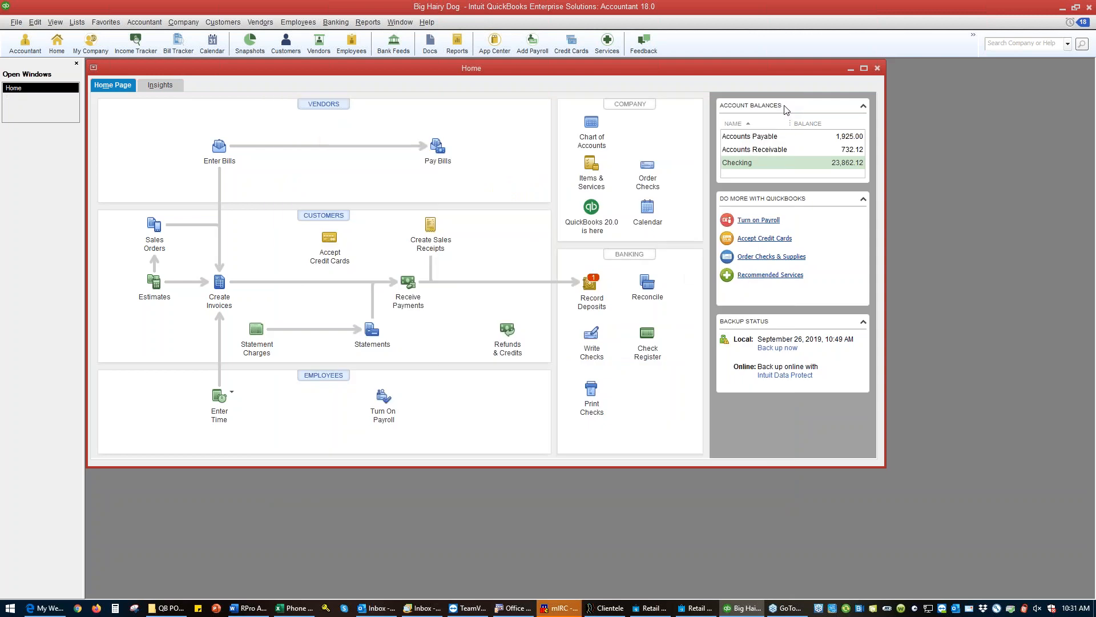
- Record a deposit of the 01/13/2020 payment of 500.00 into Checking with payment method Check, and save and close it
{"action": "left_click", "coordinate": [589, 286]}
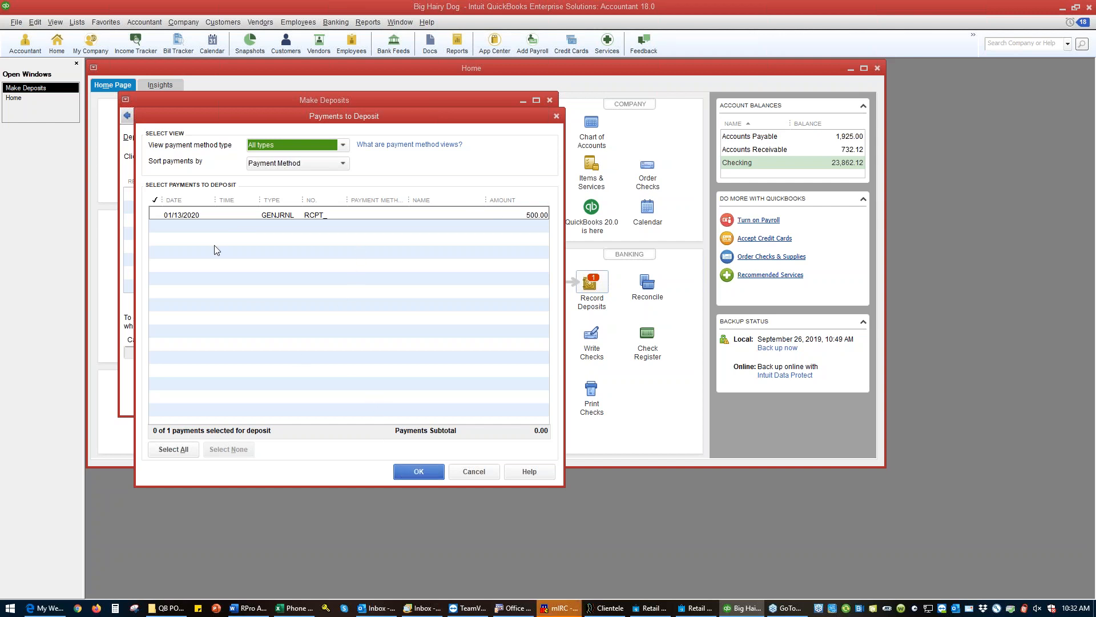
{"action": "left_click", "coordinate": [162, 216]}
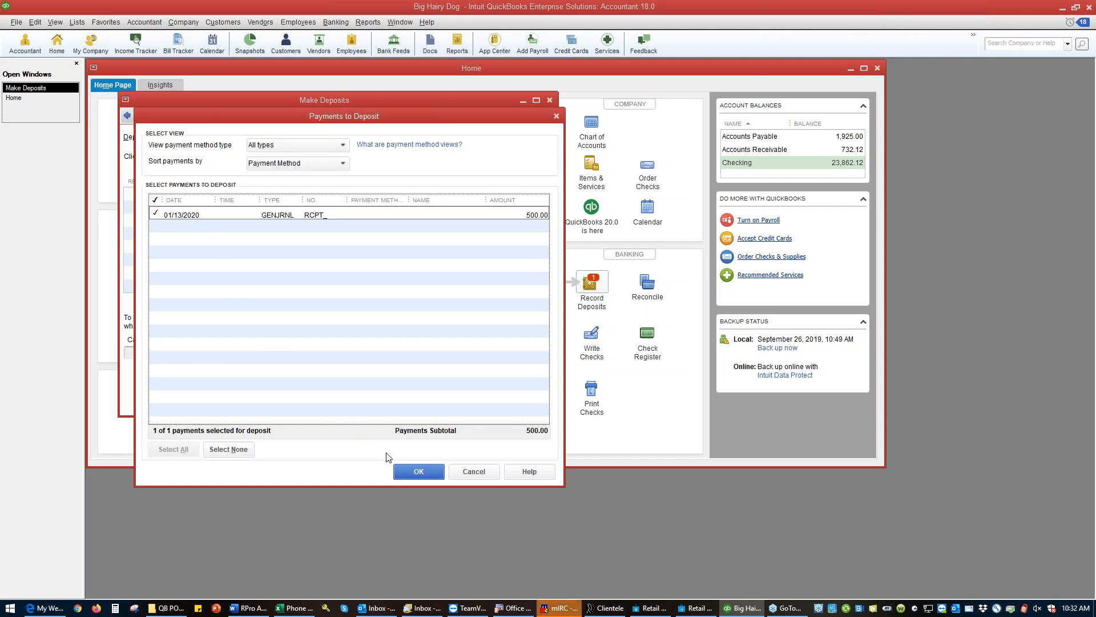
{"action": "left_click", "coordinate": [419, 472]}
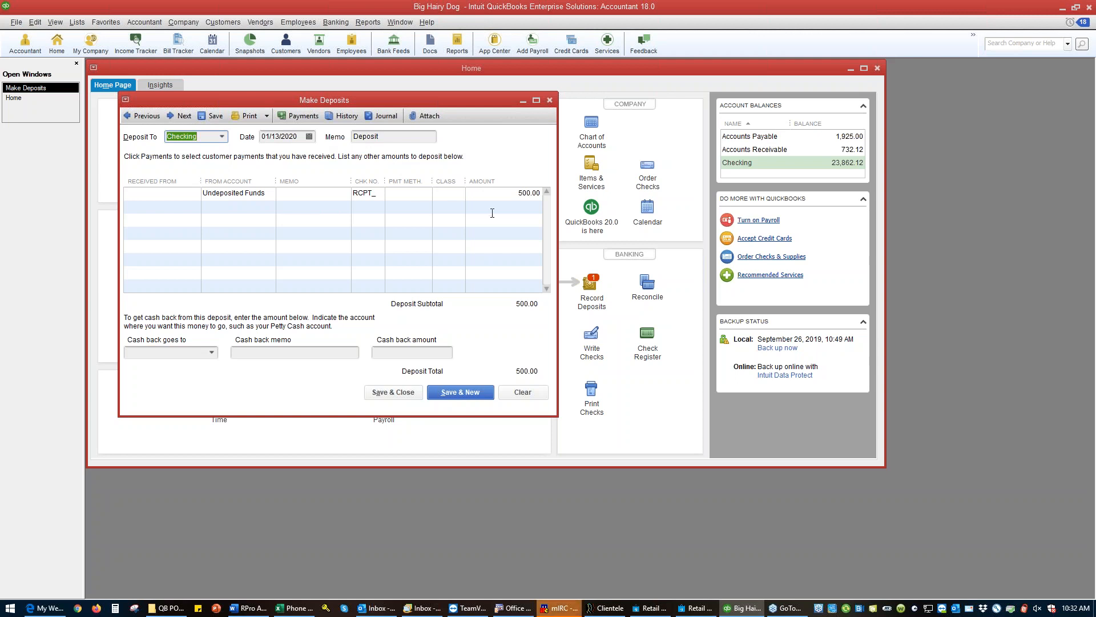
{"action": "left_click", "coordinate": [412, 197]}
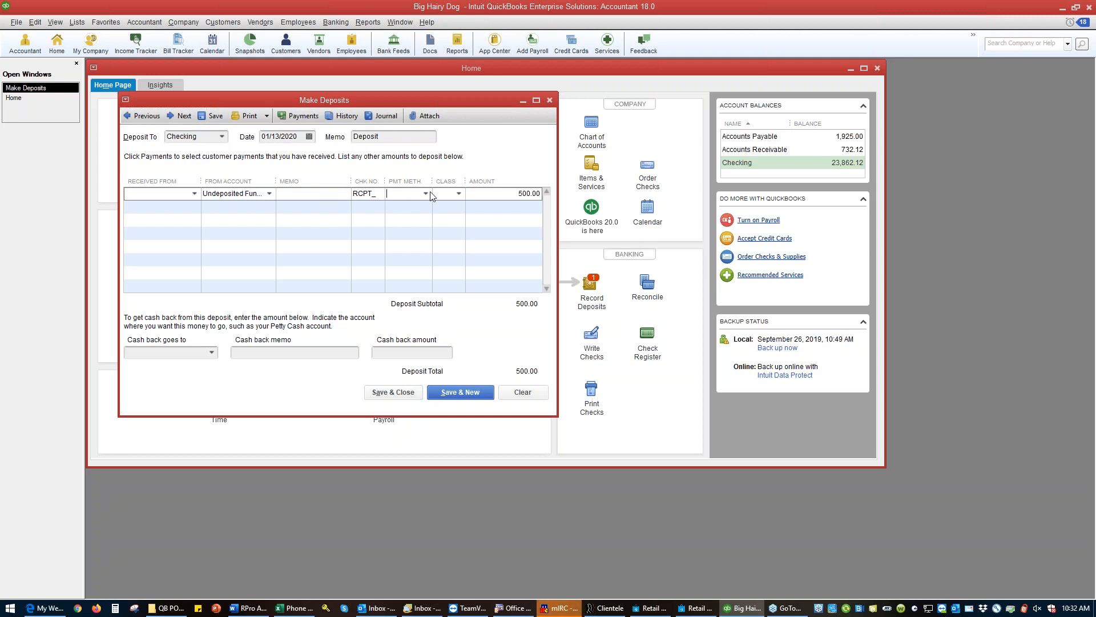
{"action": "left_click", "coordinate": [427, 194]}
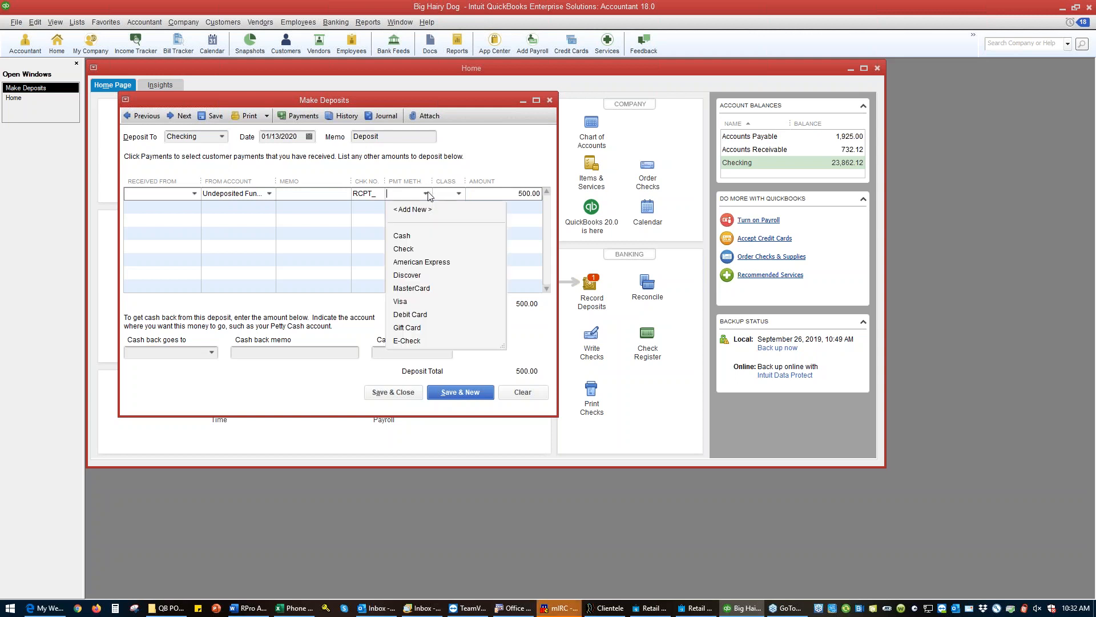
{"action": "left_click", "coordinate": [423, 250]}
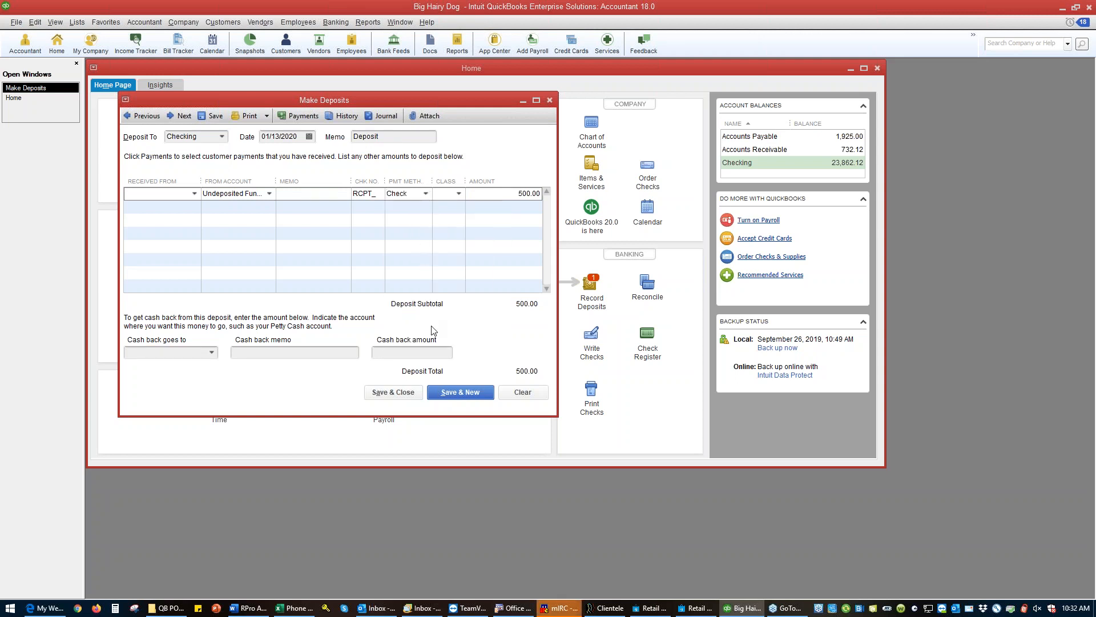
{"action": "left_click", "coordinate": [404, 393]}
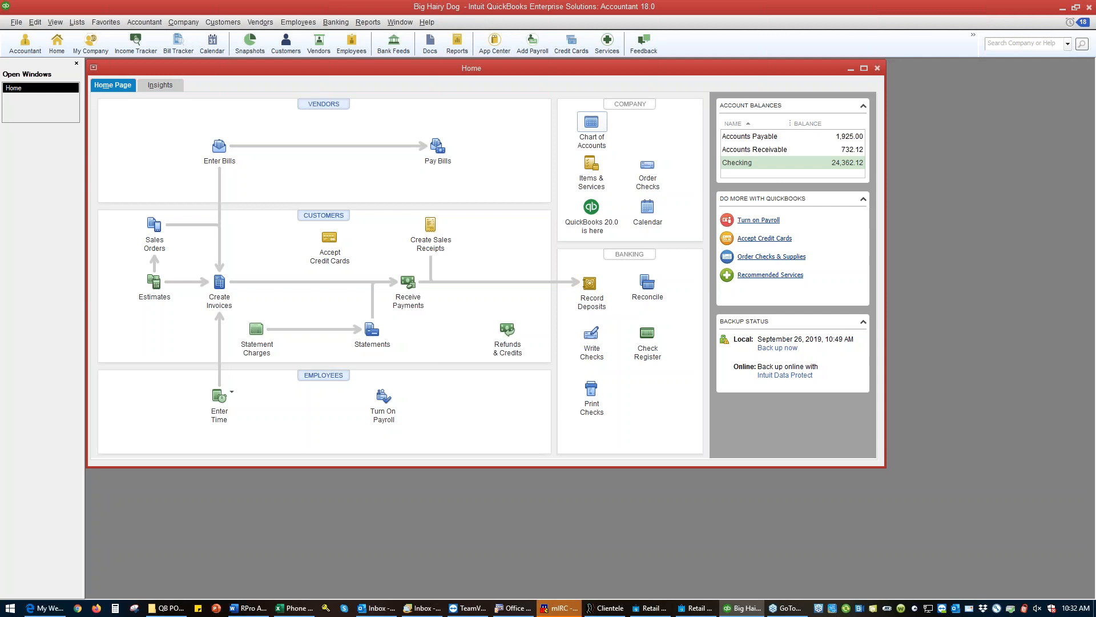
- Review the 01/13/2020 deposit in the Checking account register from the chart of accounts, and close the register
{"action": "left_click", "coordinate": [591, 121]}
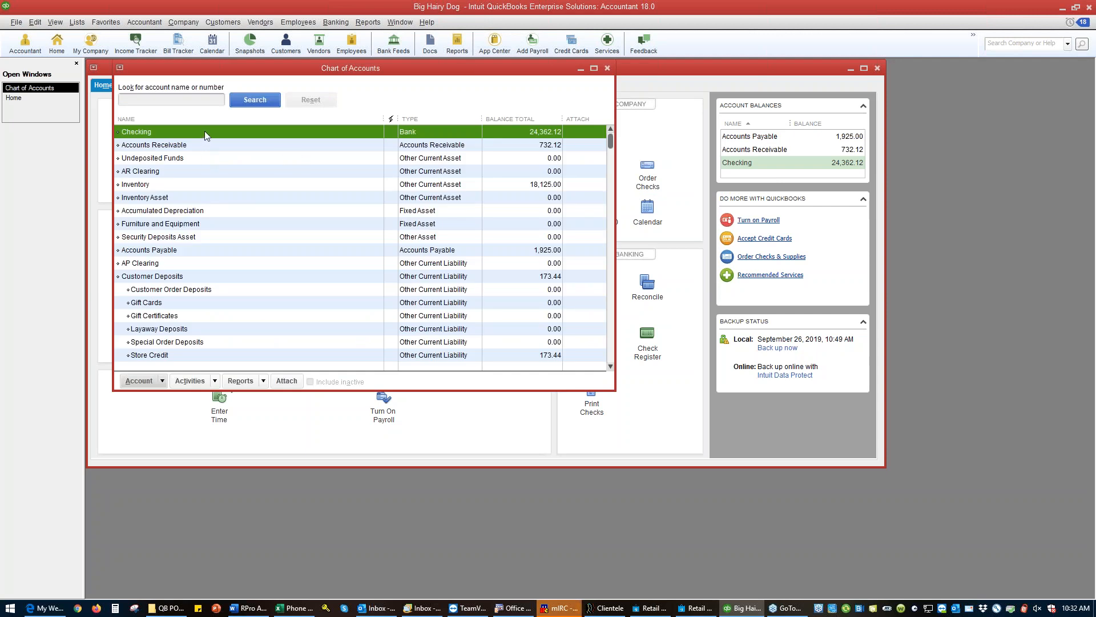
{"action": "double_click", "coordinate": [204, 131]}
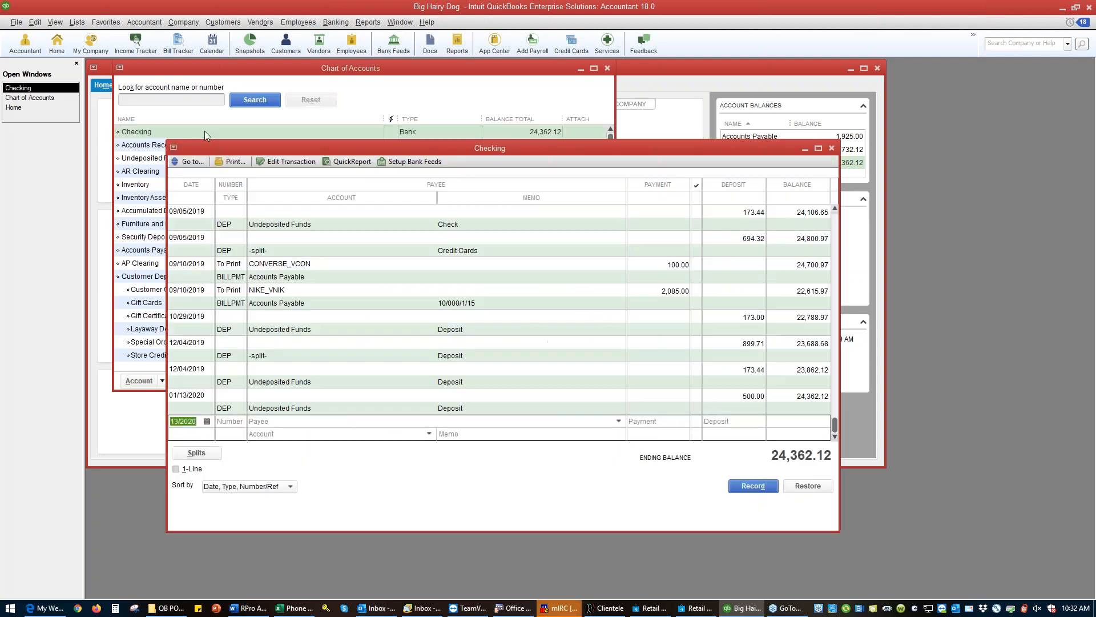
{"action": "left_click", "coordinate": [233, 409]}
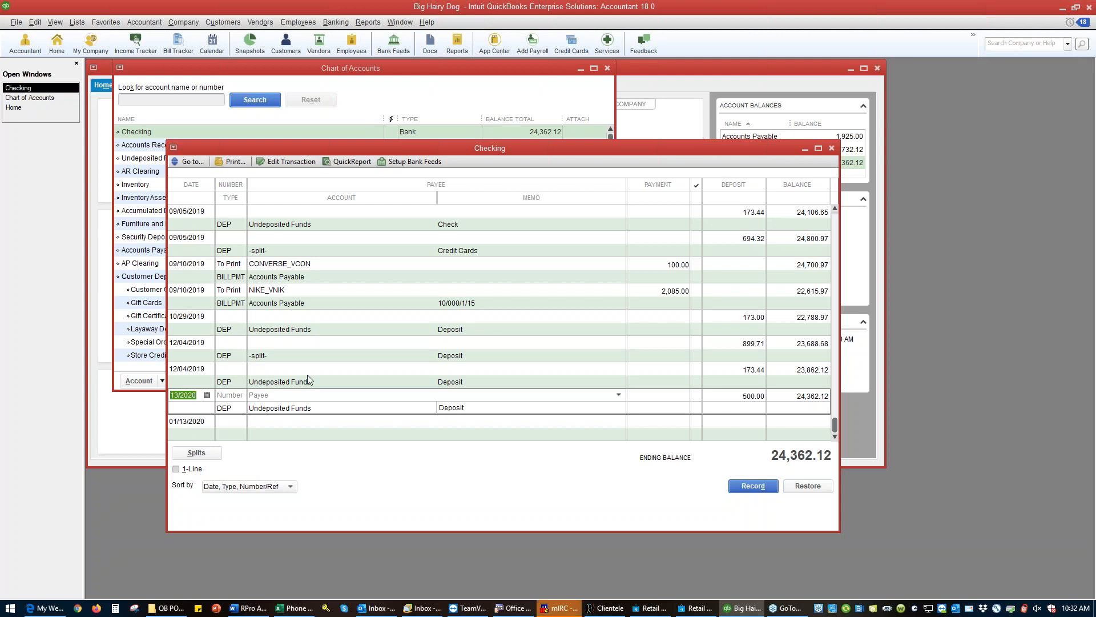
{"action": "left_click", "coordinate": [832, 148]}
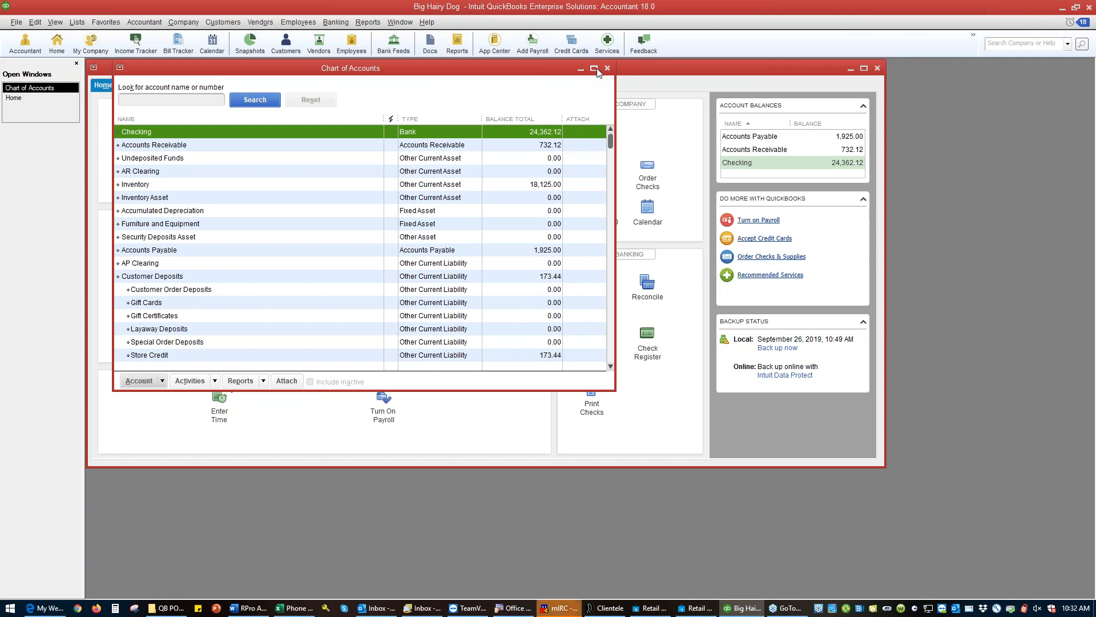